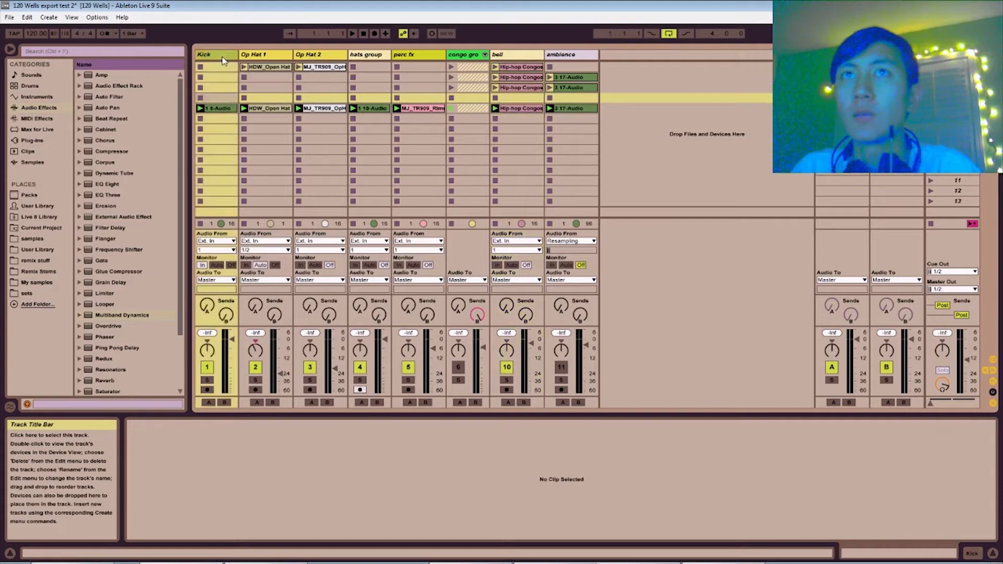
pyautogui.click(252, 56)
pyautogui.click(321, 58)
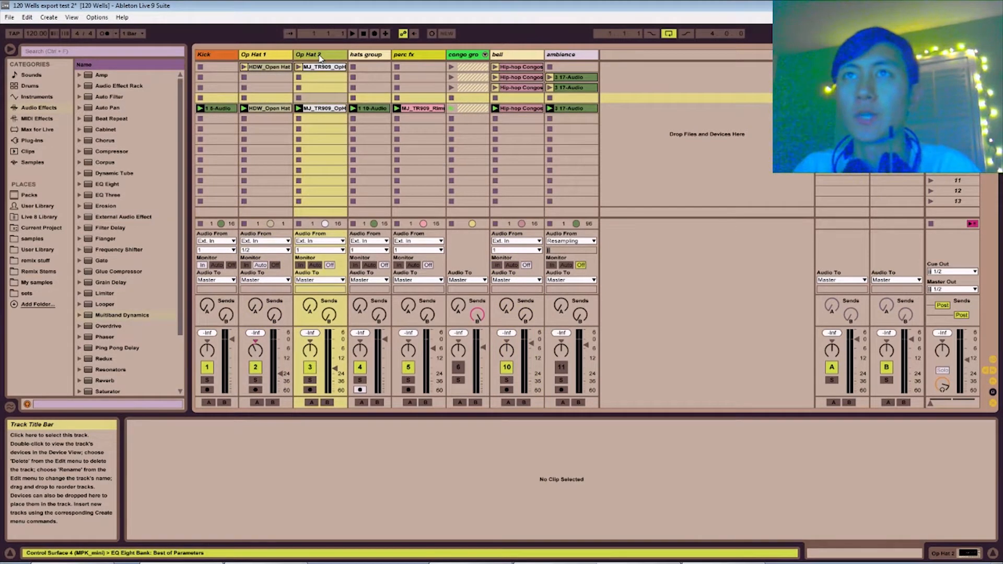
pyautogui.click(215, 56)
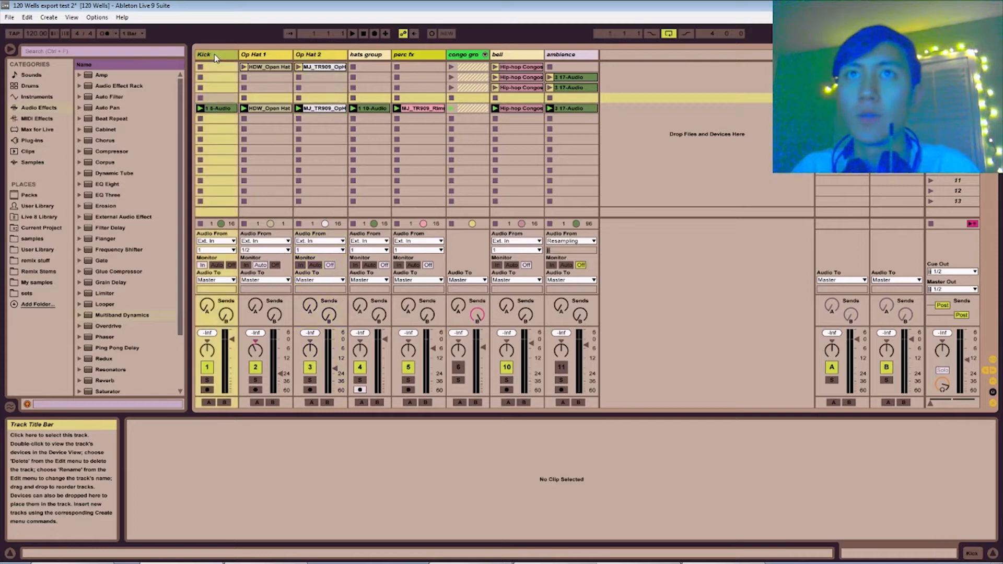
pyautogui.click(322, 56)
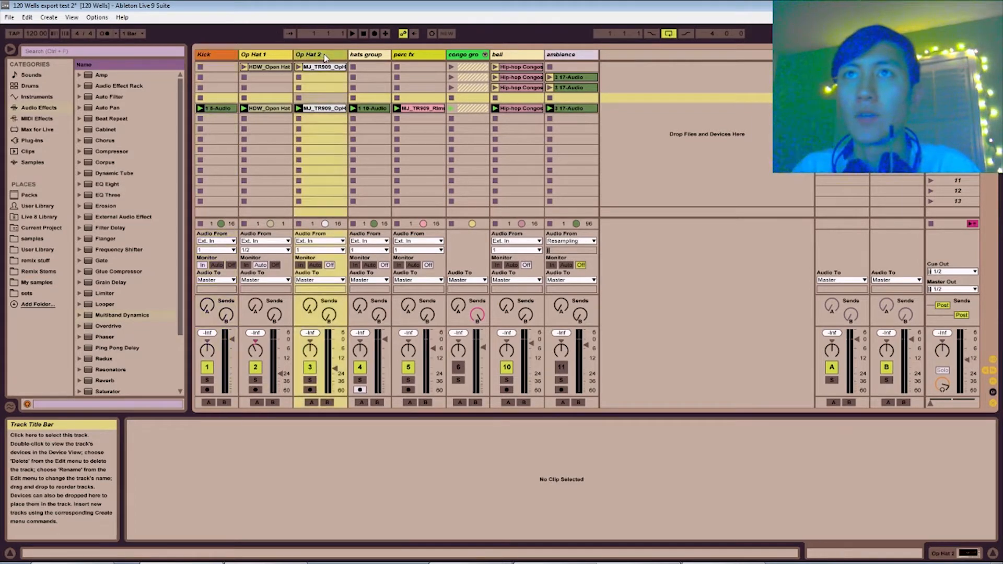
pyautogui.click(455, 61)
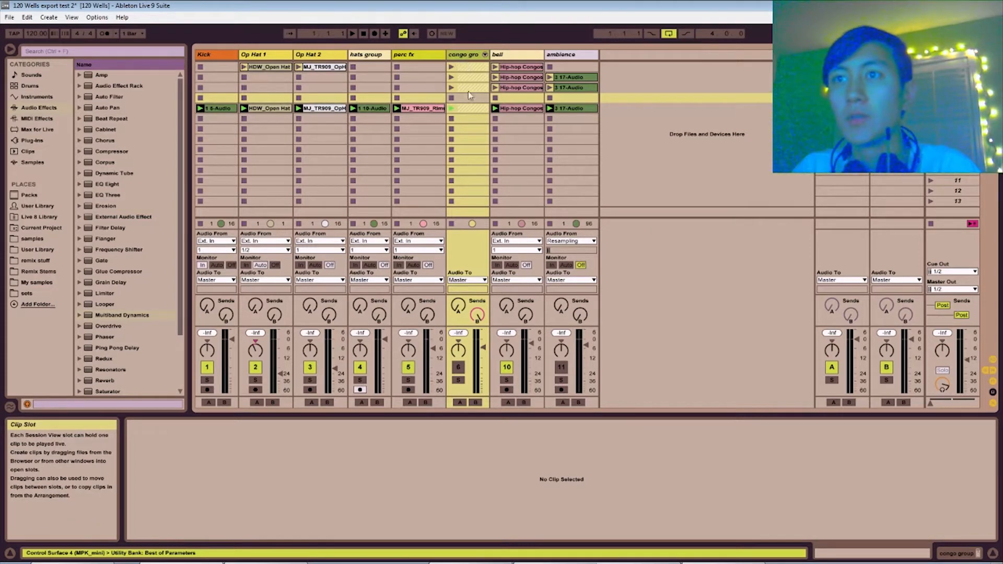
pyautogui.click(522, 190)
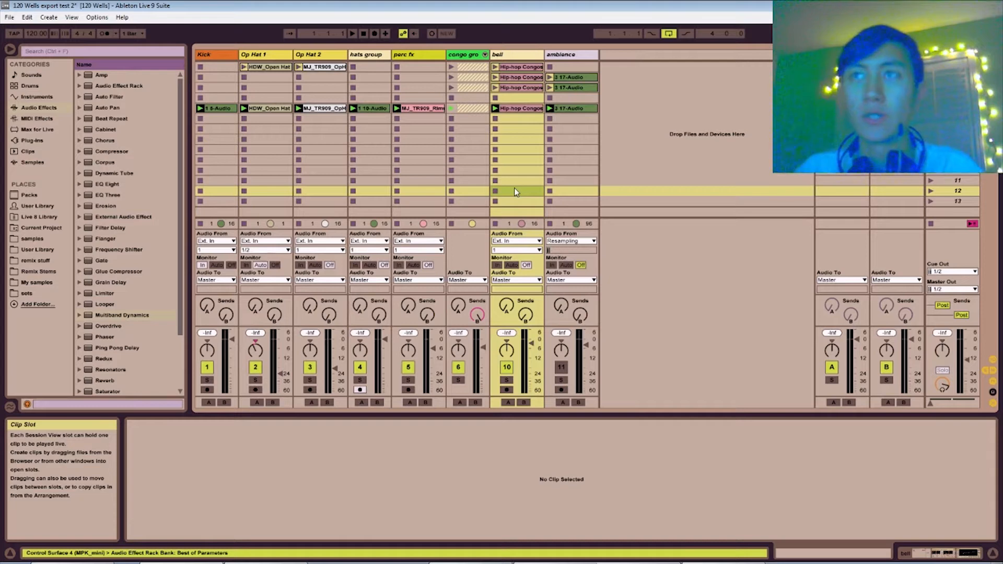
pyautogui.click(488, 180)
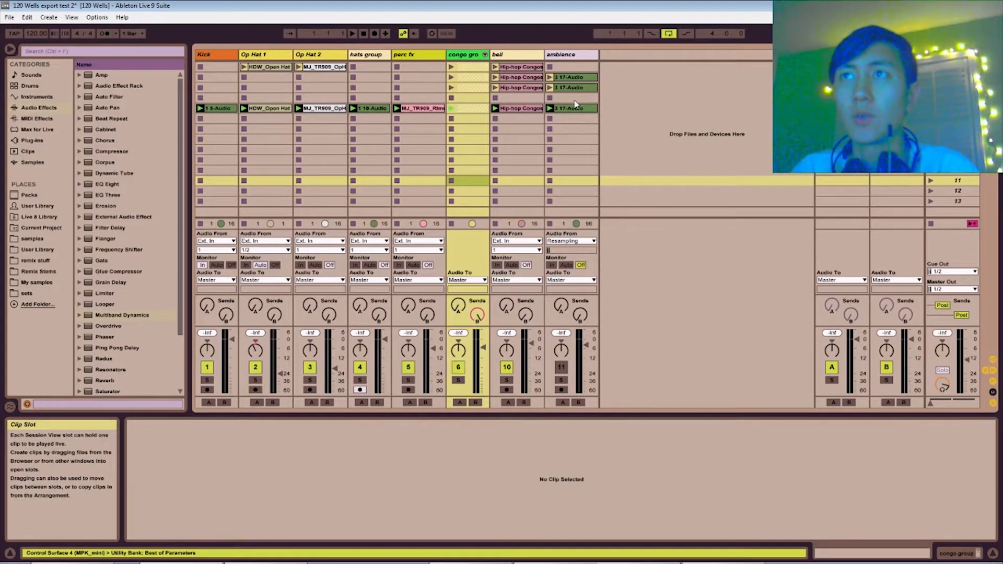
# Delete all clips in the four scene rows above the playing clips, across every track from Kick to ambience.
pyautogui.moveTo(575, 100); pyautogui.dragTo(207, 69)
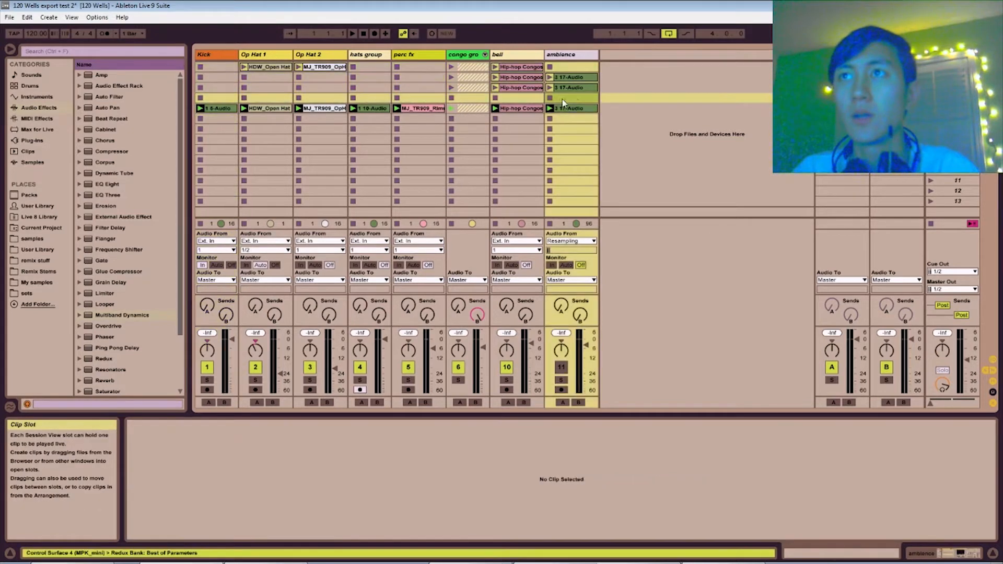
pyautogui.press('Delete')
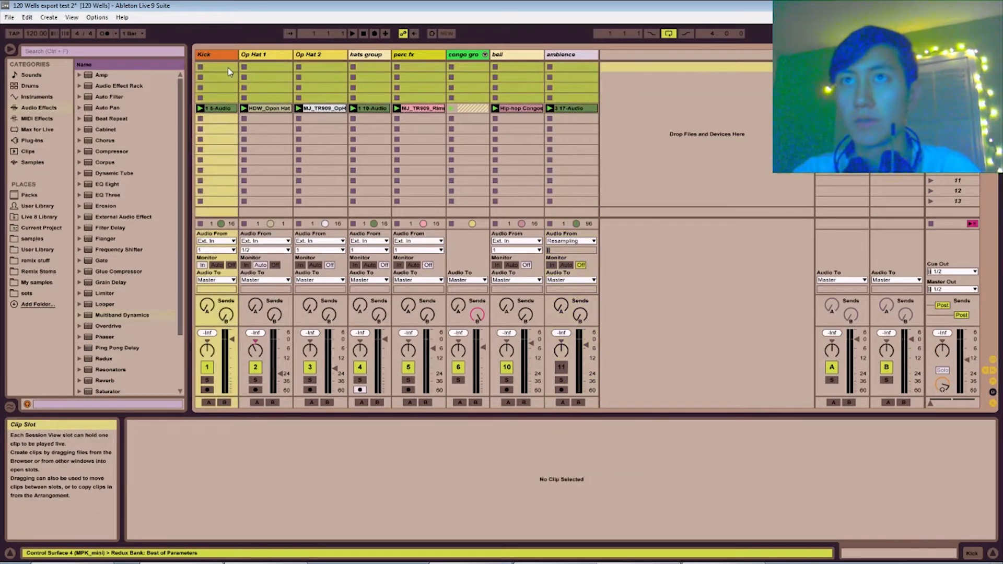
pyautogui.click(229, 71)
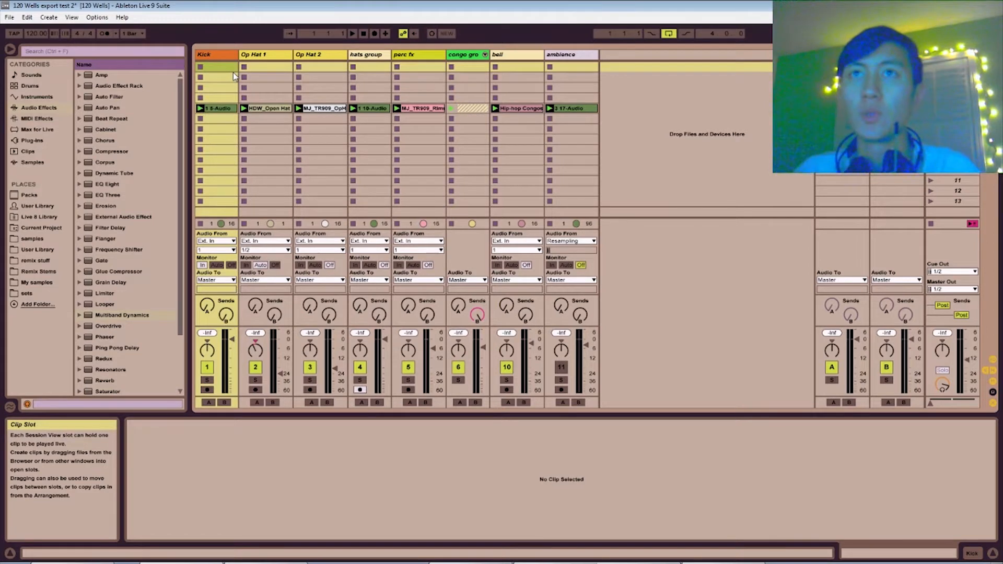
# Examine the song's timeline and clip layout in the Arrangement View, and return to the Session View.
pyautogui.press('Tab')
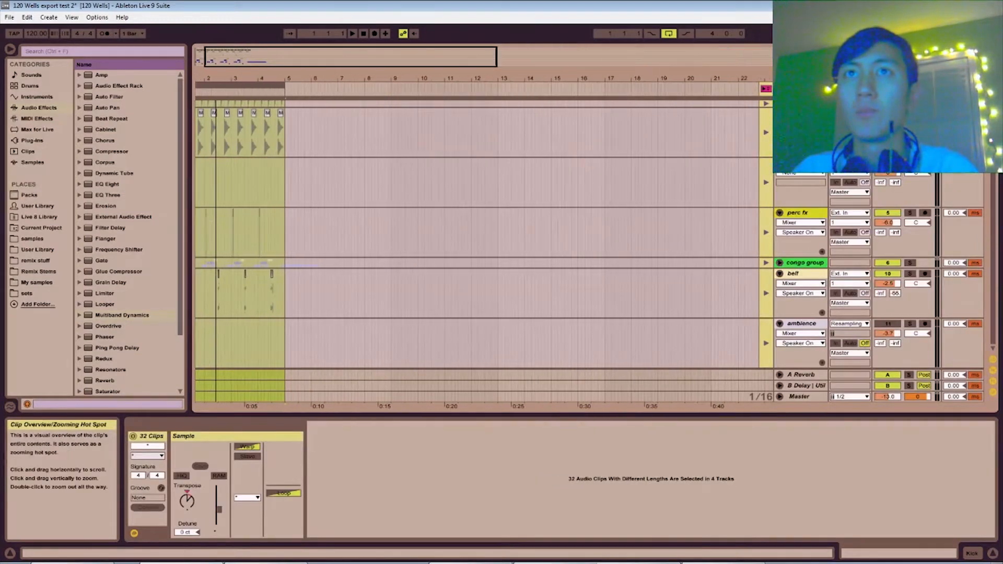
pyautogui.moveTo(267, 78); pyautogui.dragTo(285, 78)
pyautogui.click(298, 85)
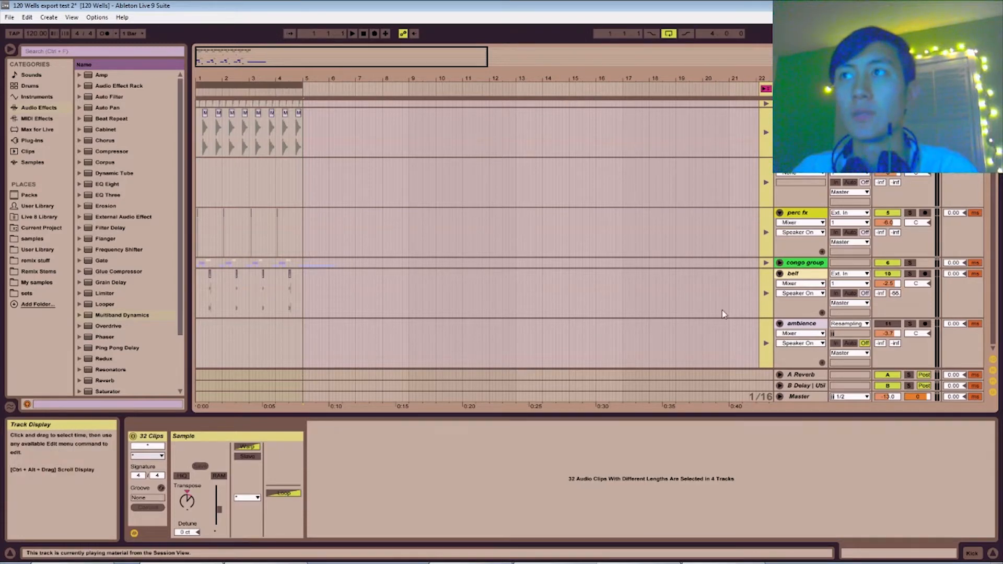
pyautogui.moveTo(340, 57); pyautogui.dragTo(340, 25)
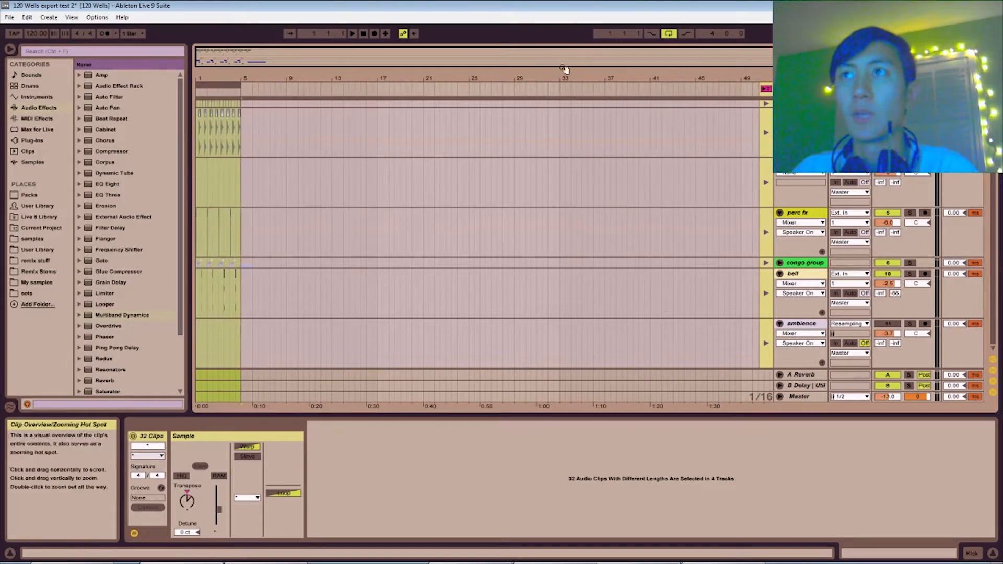
pyautogui.moveTo(565, 69); pyautogui.dragTo(565, 63)
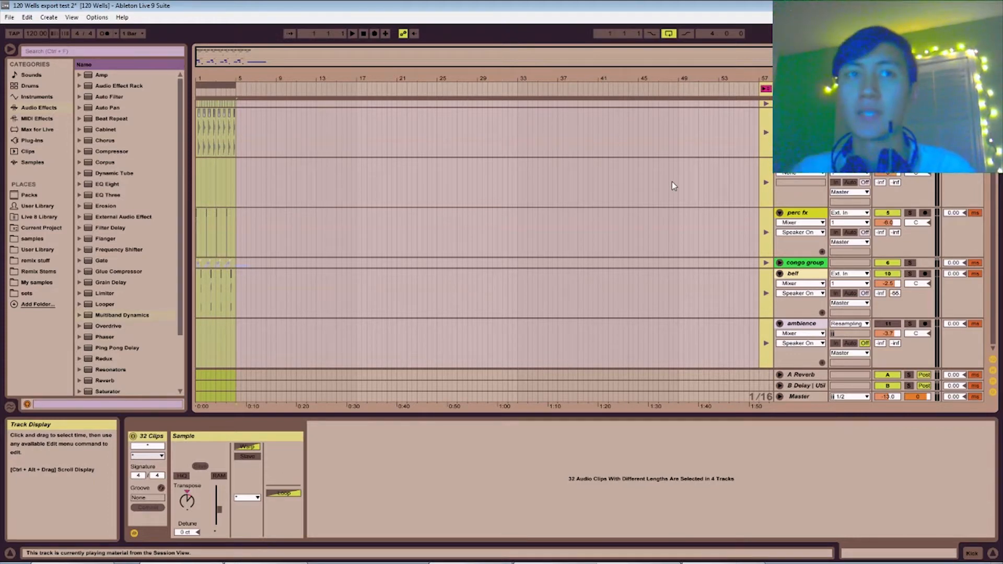
pyautogui.press('Tab')
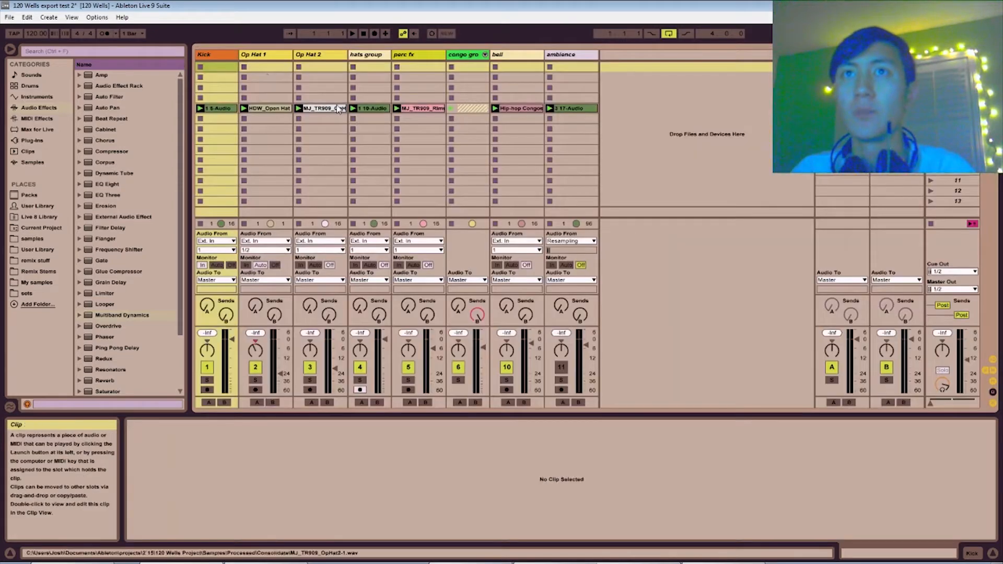
# Select all tracks from Kick through ambience.
pyautogui.click(323, 80)
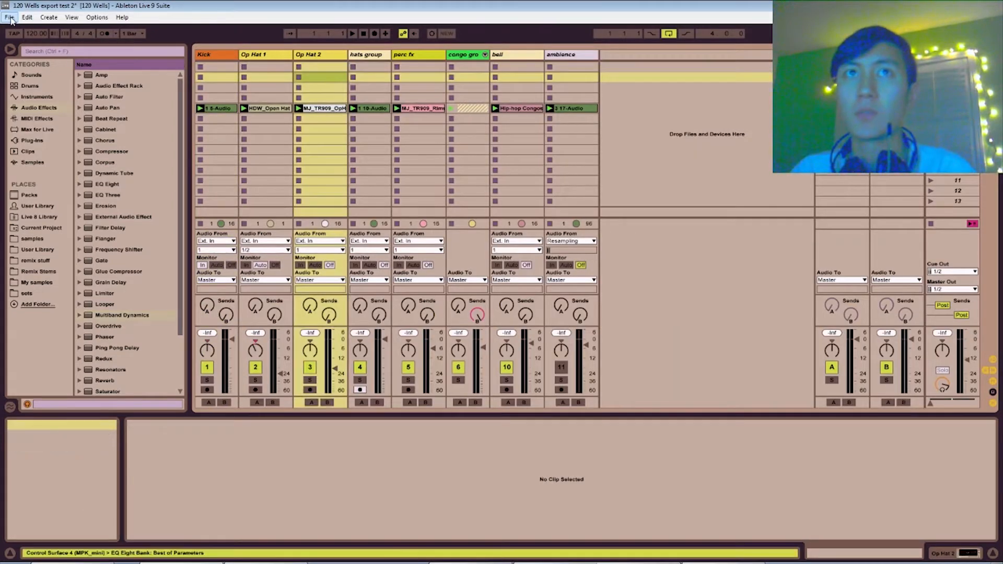
pyautogui.click(10, 18)
pyautogui.click(215, 58)
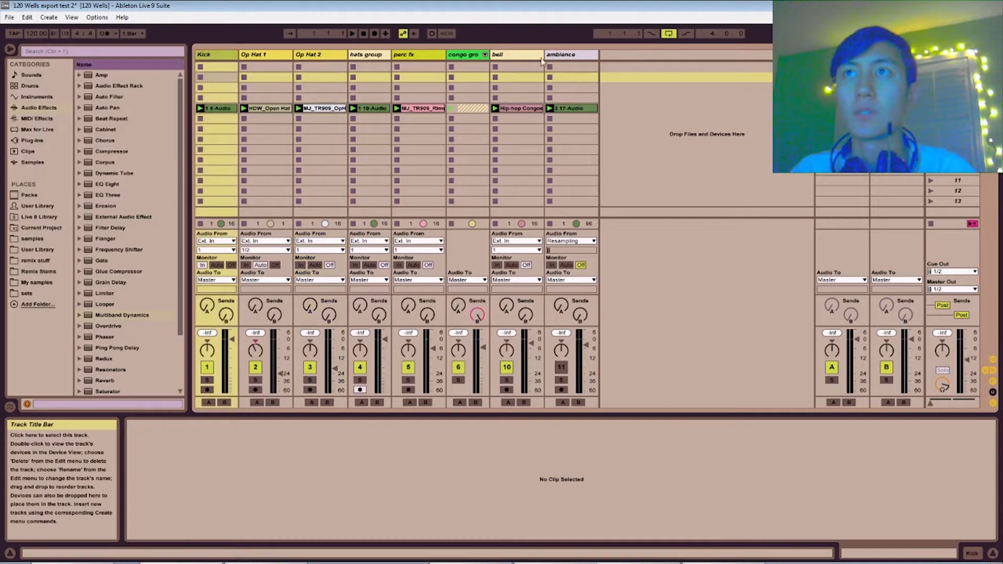
pyautogui.click(567, 57)
# Set up an audio export that renders Selected Tracks Only.
pyautogui.click(10, 18)
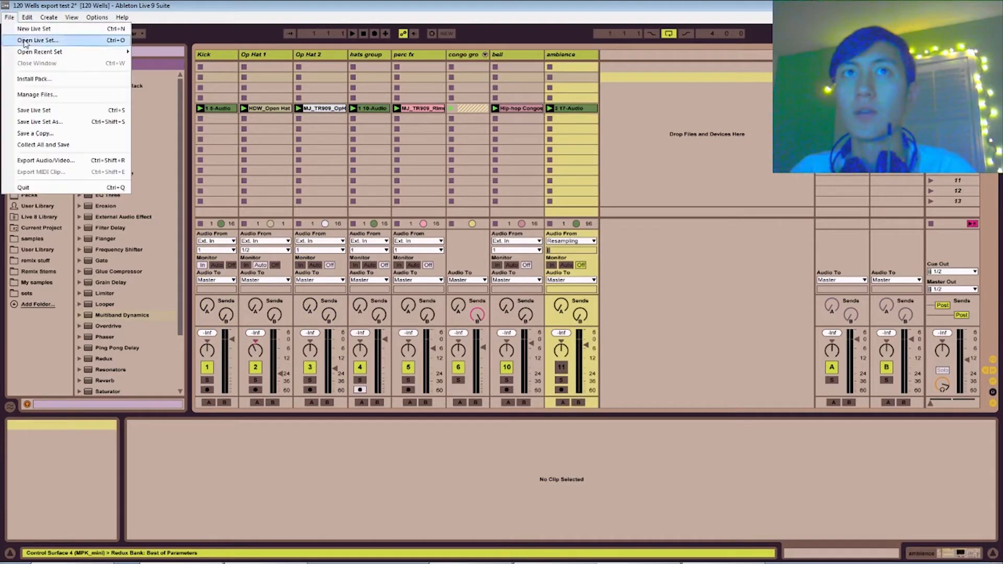
pyautogui.click(48, 159)
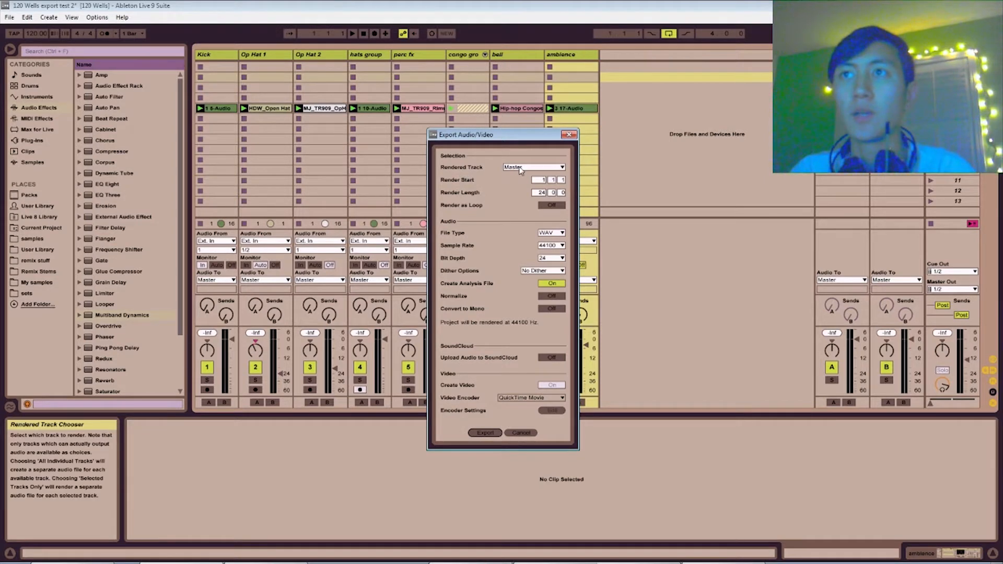
pyautogui.click(521, 168)
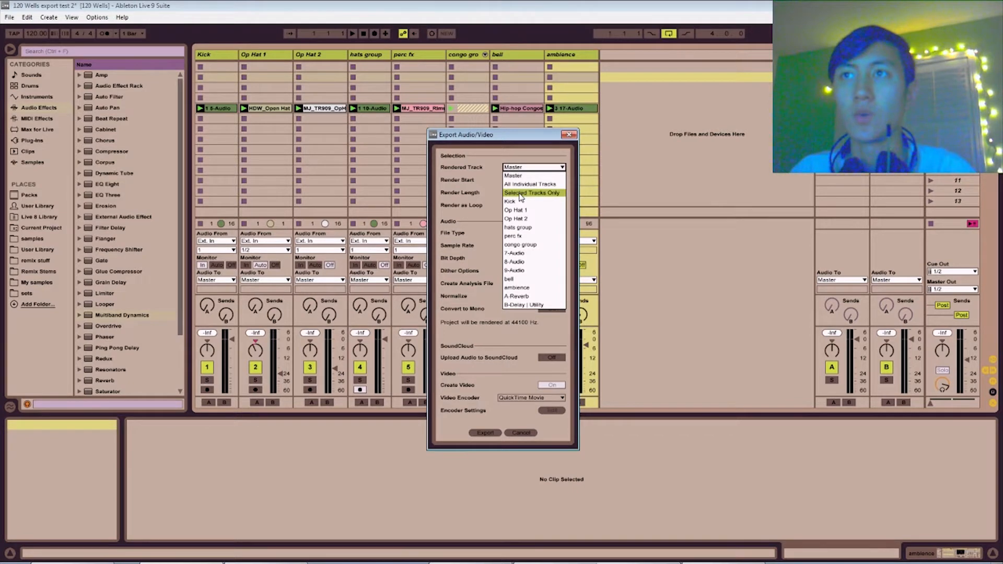
pyautogui.click(520, 193)
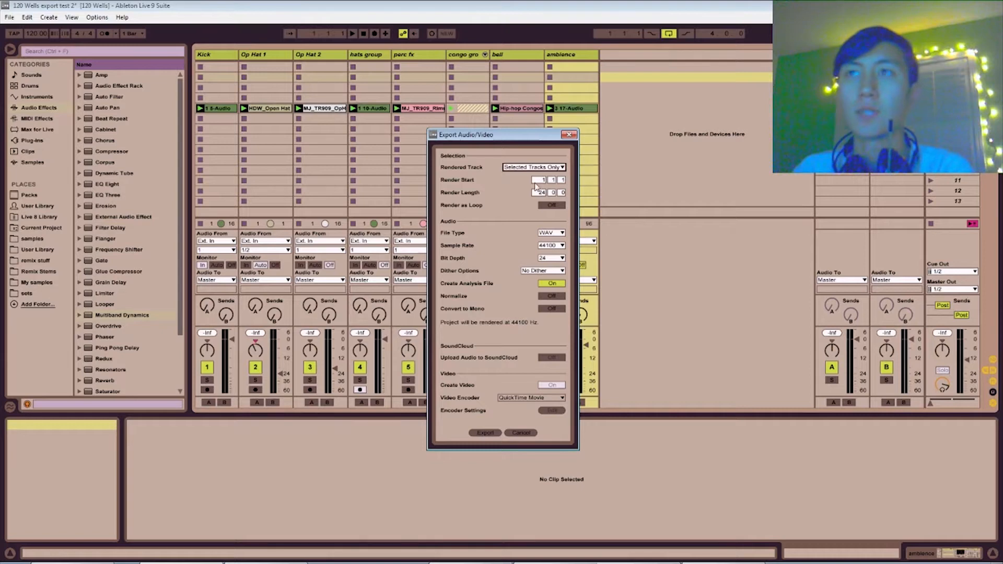
# Proceed with the export and create a destination folder named 120 Wells inside mashit's sirensandsatyrs samples folder.
pyautogui.click(486, 433)
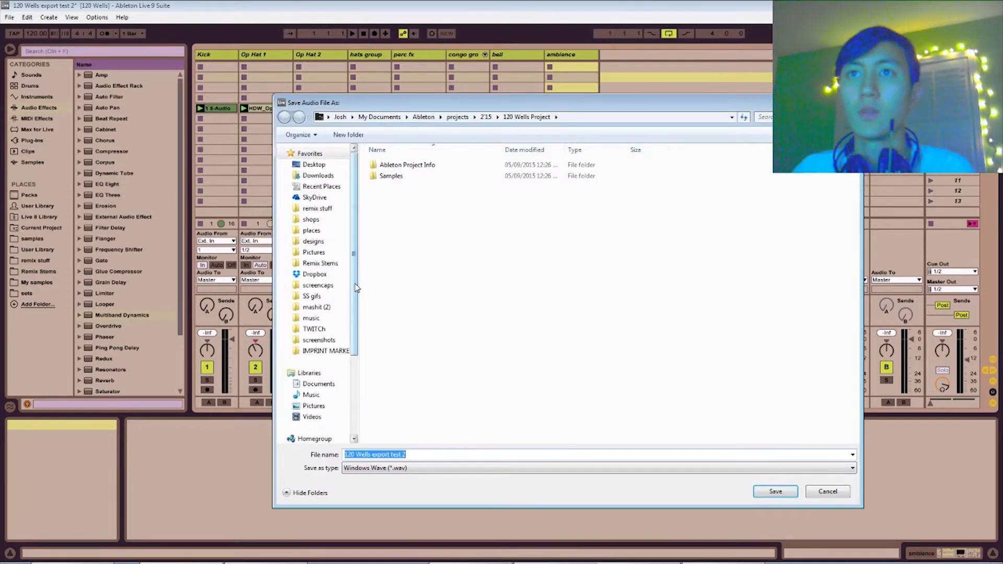
pyautogui.click(322, 307)
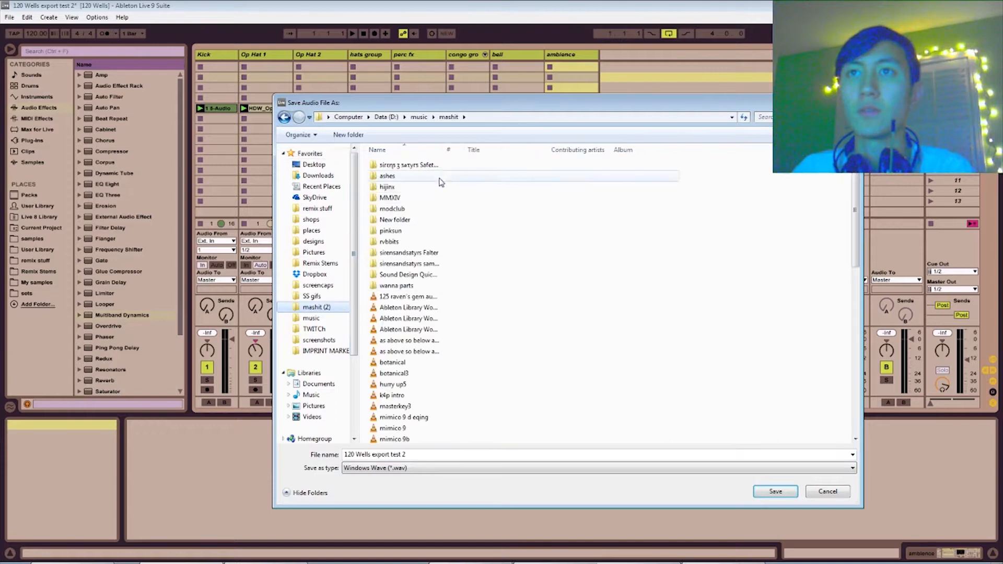
pyautogui.doubleClick(430, 265)
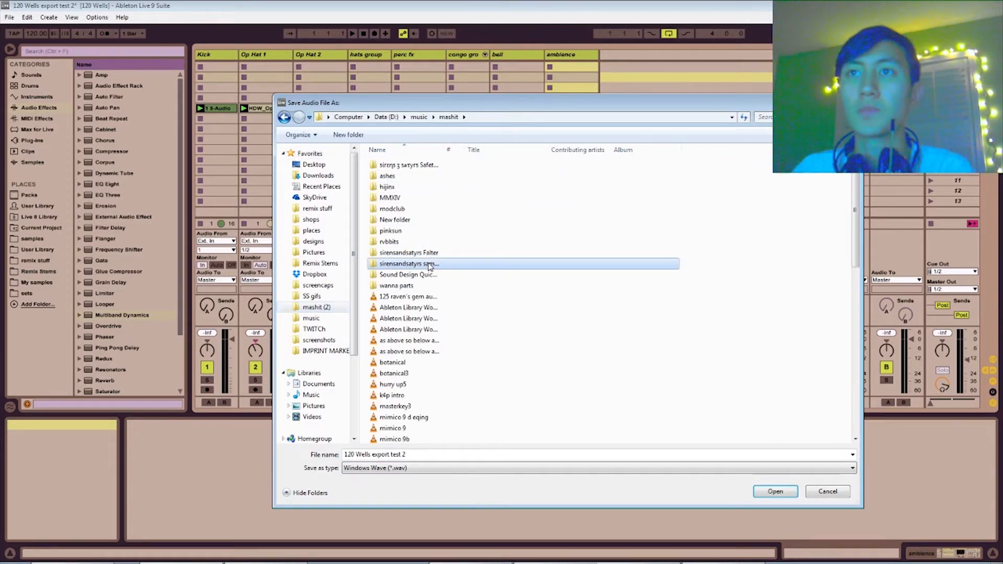
pyautogui.click(348, 136)
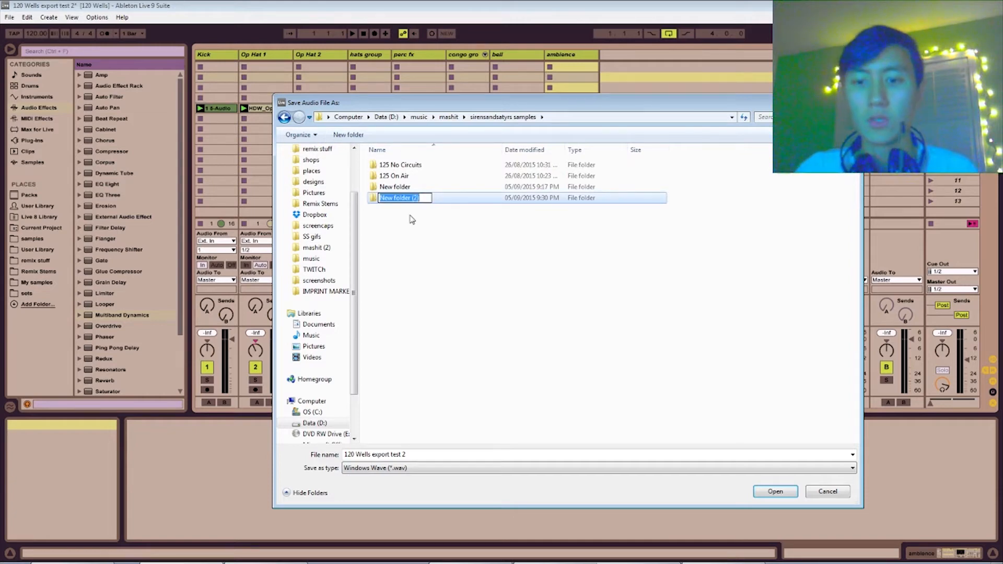
pyautogui.write('120 Wells')
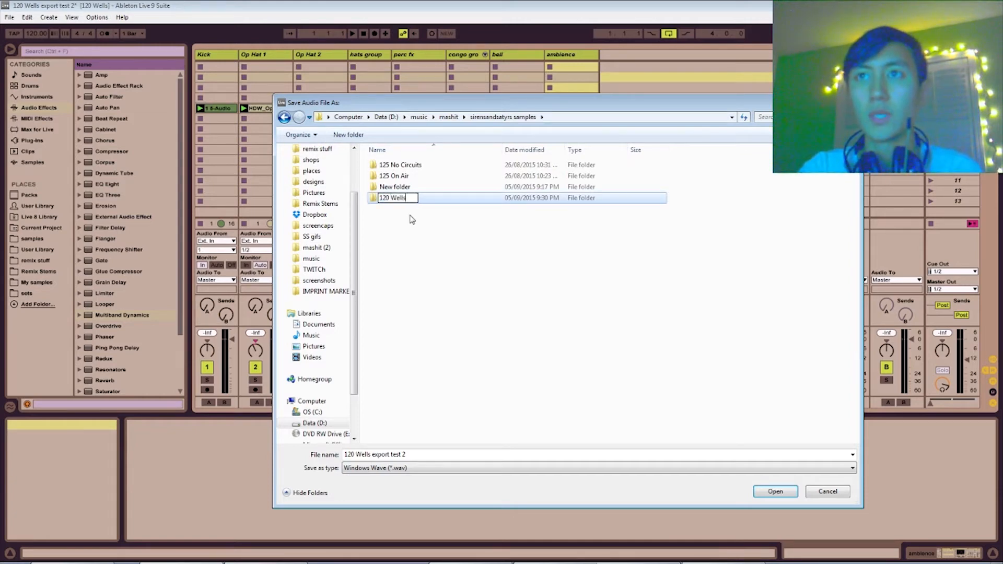
pyautogui.press('Return')
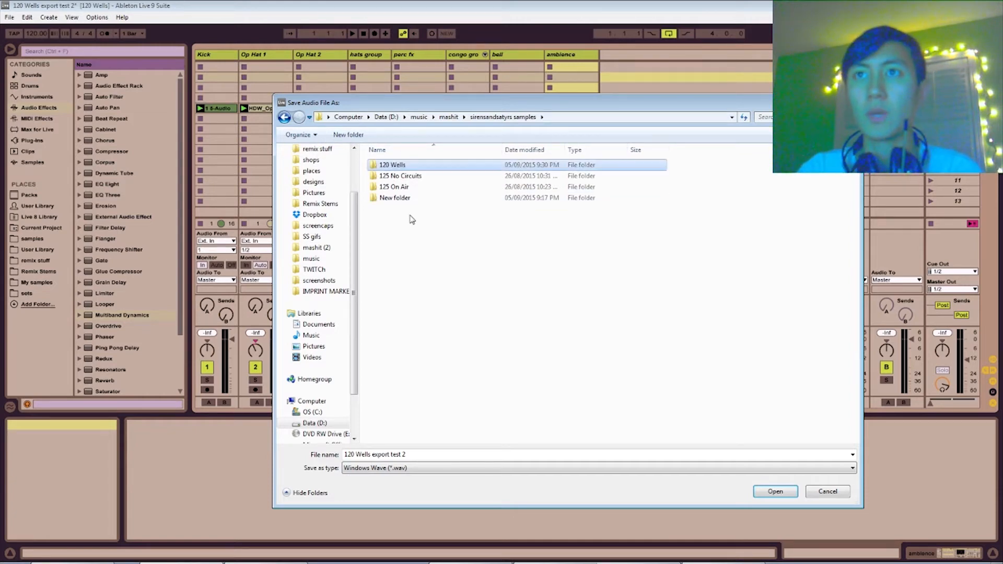
pyautogui.doubleClick(391, 166)
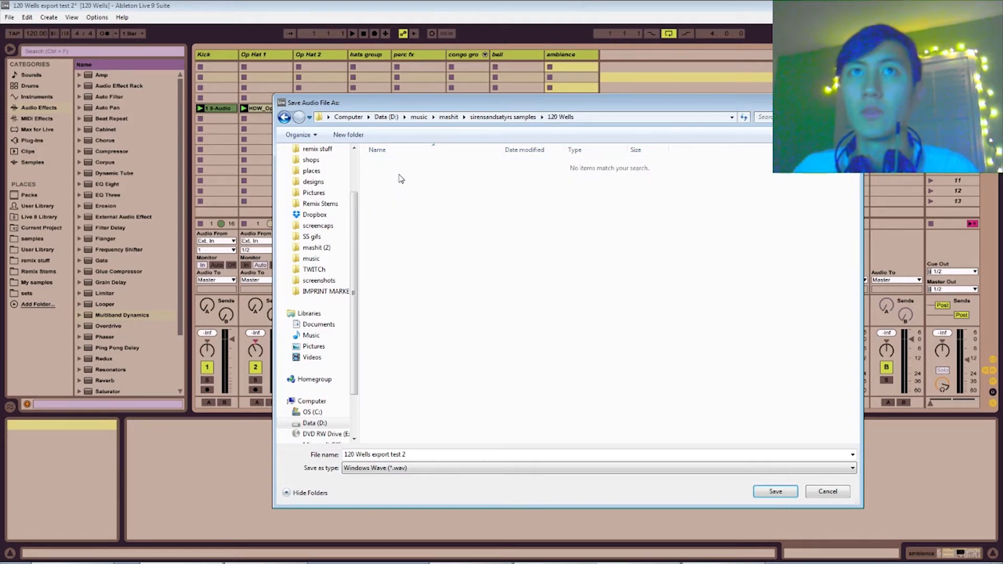
# Shorten the export's file name to 120 Wells and save the stems as WAV files.
pyautogui.moveTo(417, 454); pyautogui.dragTo(372, 455)
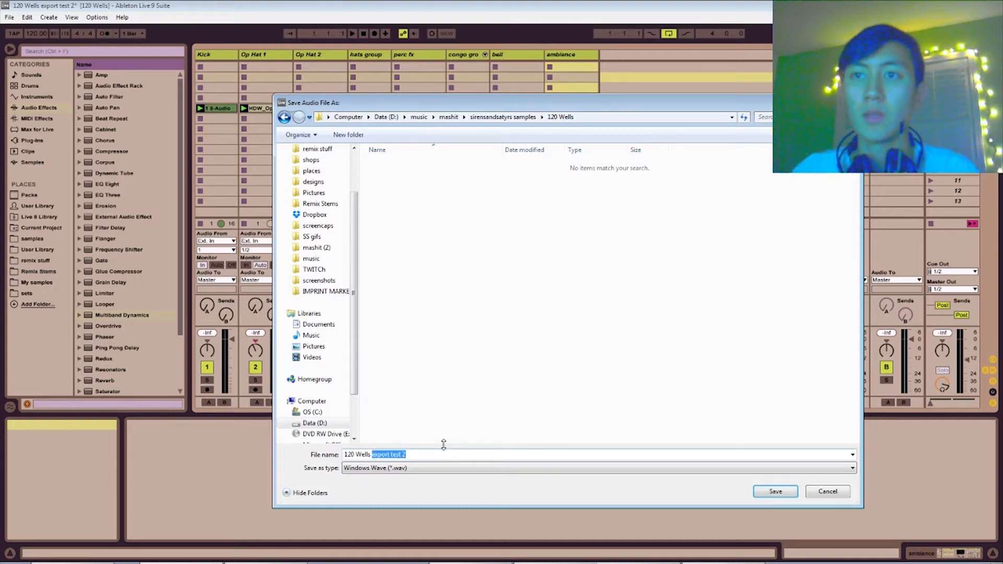
pyautogui.press('BackSpace')
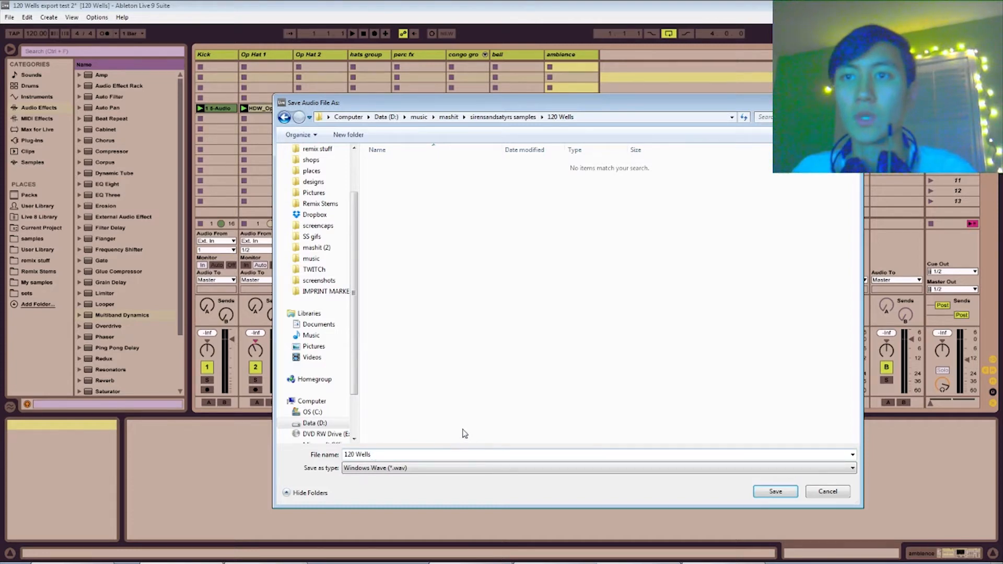
pyautogui.click(775, 492)
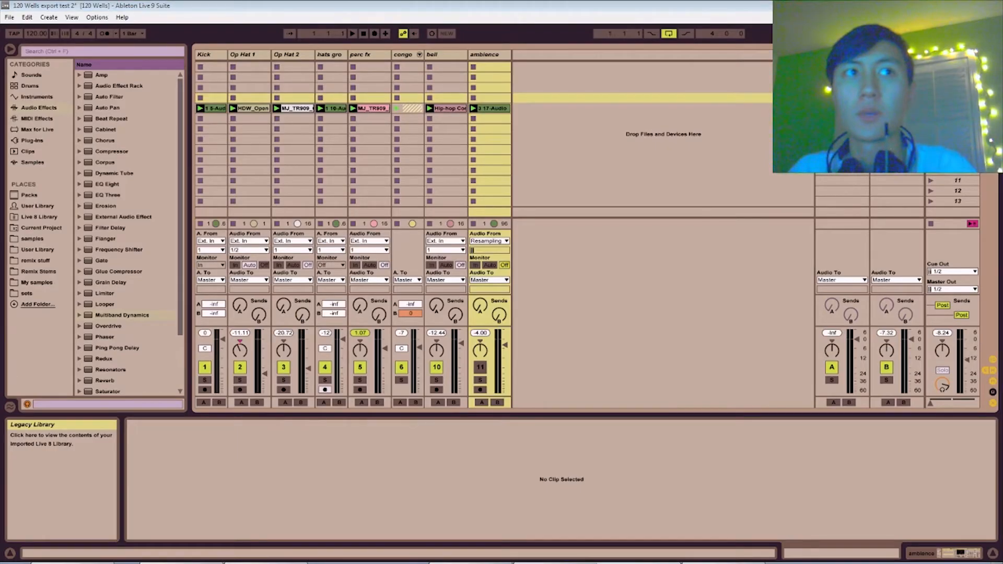
# Import the exported 120 Wells stems, including ambience, bell and congo group, onto new audio tracks after the ambience track.
pyautogui.moveTo(1002, 115); pyautogui.dragTo(542, 115)
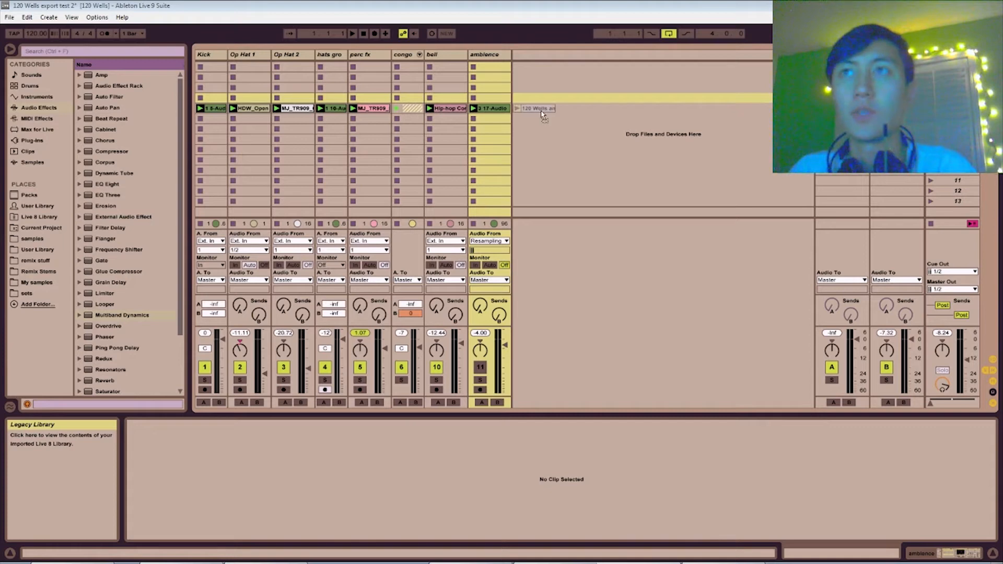
pyautogui.moveTo(758, 113); pyautogui.dragTo(758, 113)
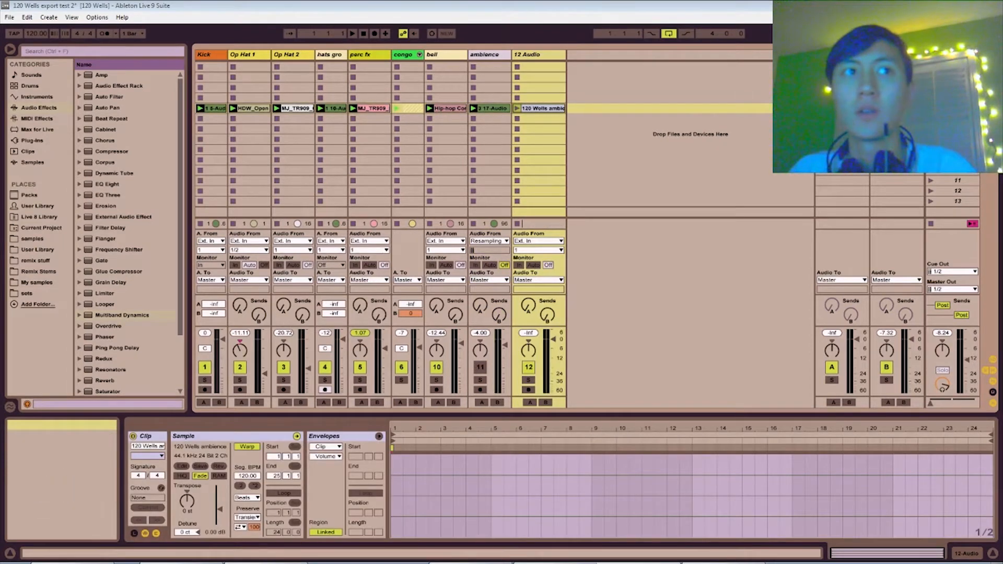
pyautogui.moveTo(0, 136); pyautogui.dragTo(640, 117)
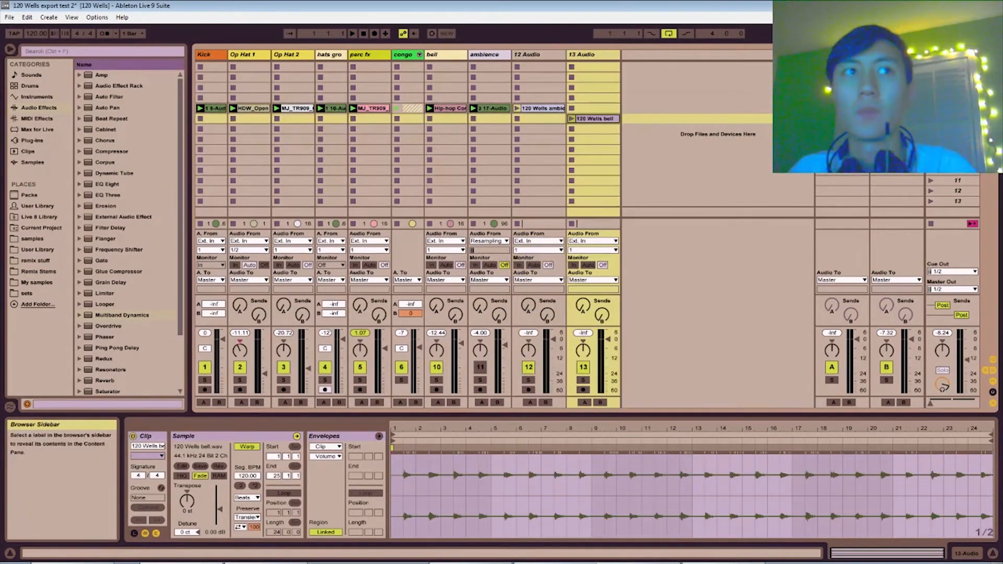
pyautogui.moveTo(0, 147); pyautogui.dragTo(648, 139)
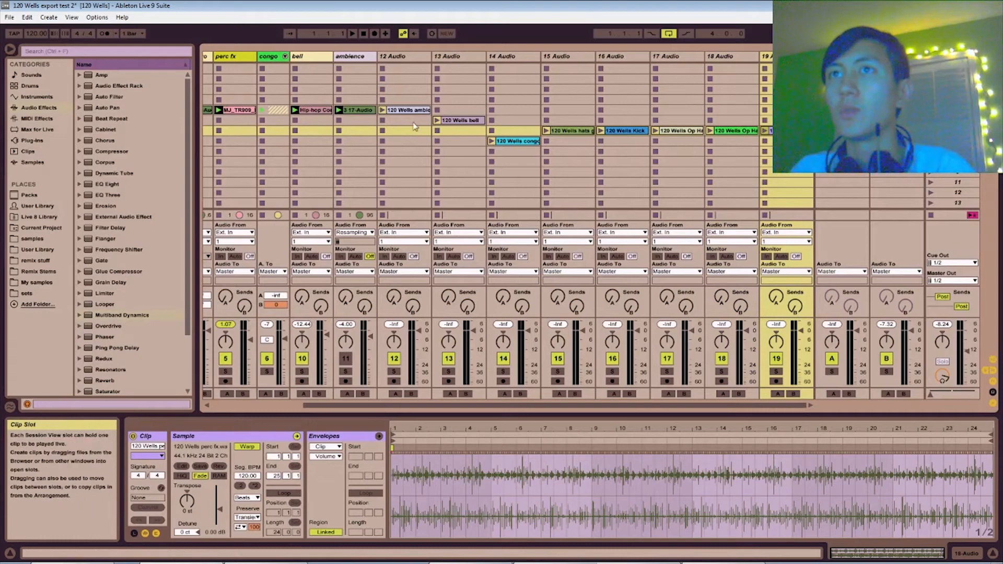
# Move the imported bell, congo, hats, kick, Op Hat and perc fx stems into the same scene row as the original clips.
pyautogui.moveTo(444, 120); pyautogui.dragTo(444, 110)
pyautogui.moveTo(515, 141); pyautogui.dragTo(515, 109)
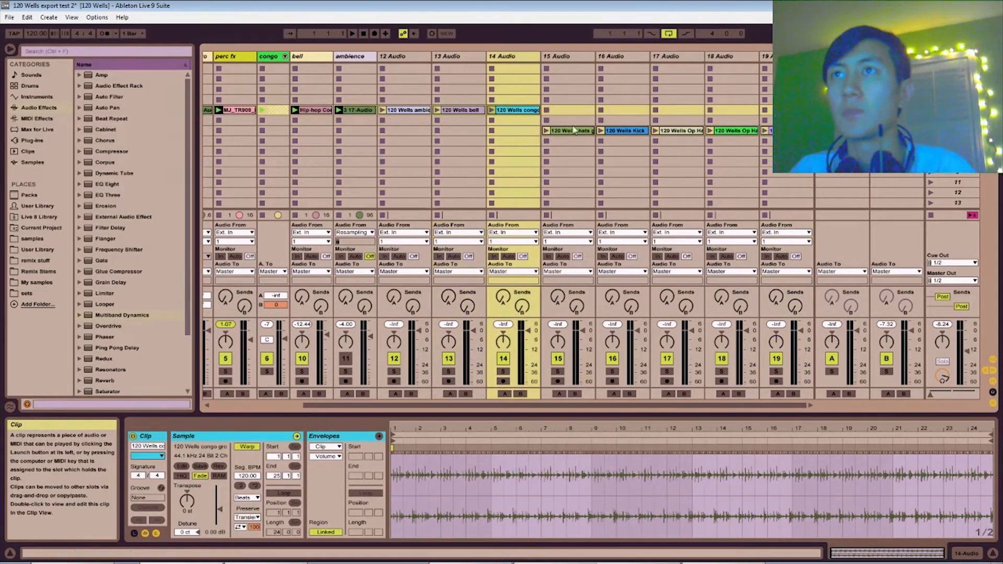
pyautogui.moveTo(574, 130); pyautogui.dragTo(574, 110)
pyautogui.moveTo(627, 130); pyautogui.dragTo(627, 109)
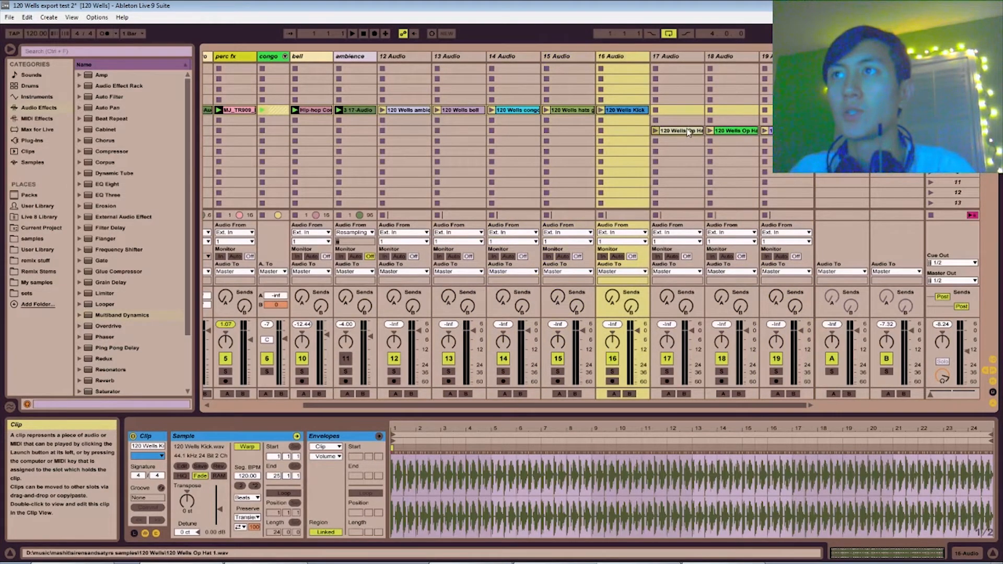
pyautogui.moveTo(688, 132); pyautogui.dragTo(684, 111)
pyautogui.moveTo(739, 131); pyautogui.dragTo(741, 112)
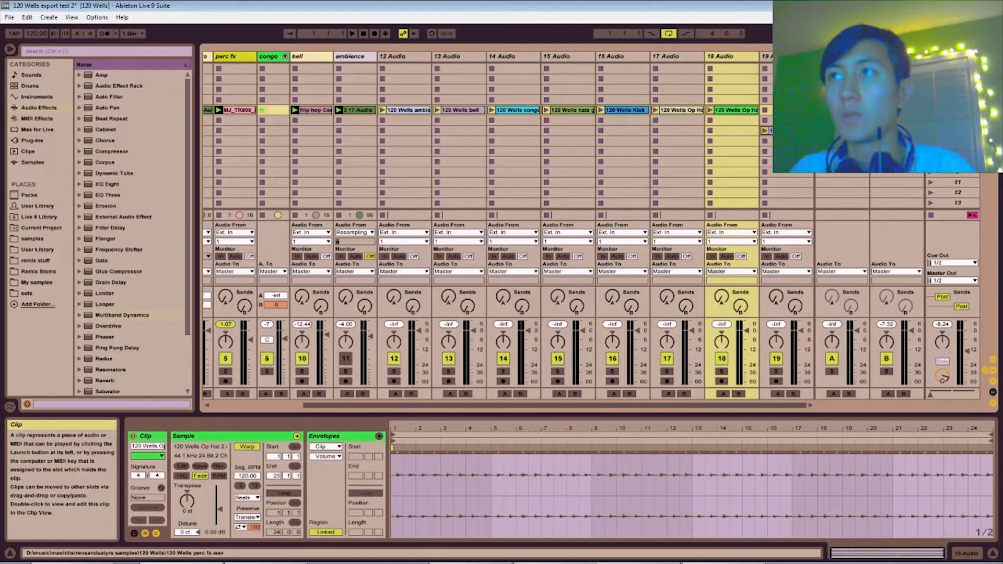
pyautogui.click(240, 110)
pyautogui.moveTo(501, 407); pyautogui.dragTo(406, 408)
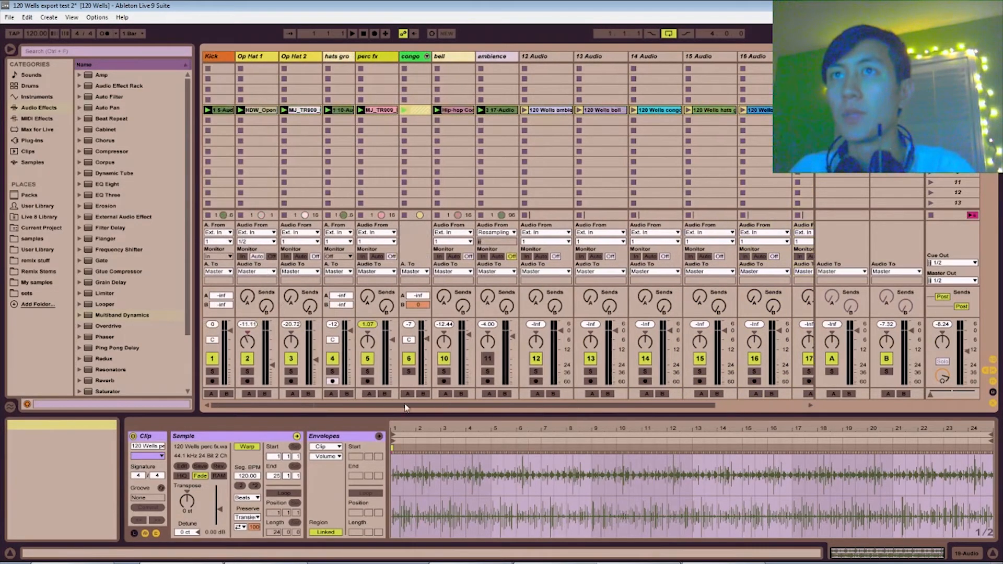
# Select the original clips from the Kick track through the ambience track and reactivate the muted ambience track.
pyautogui.click(499, 109)
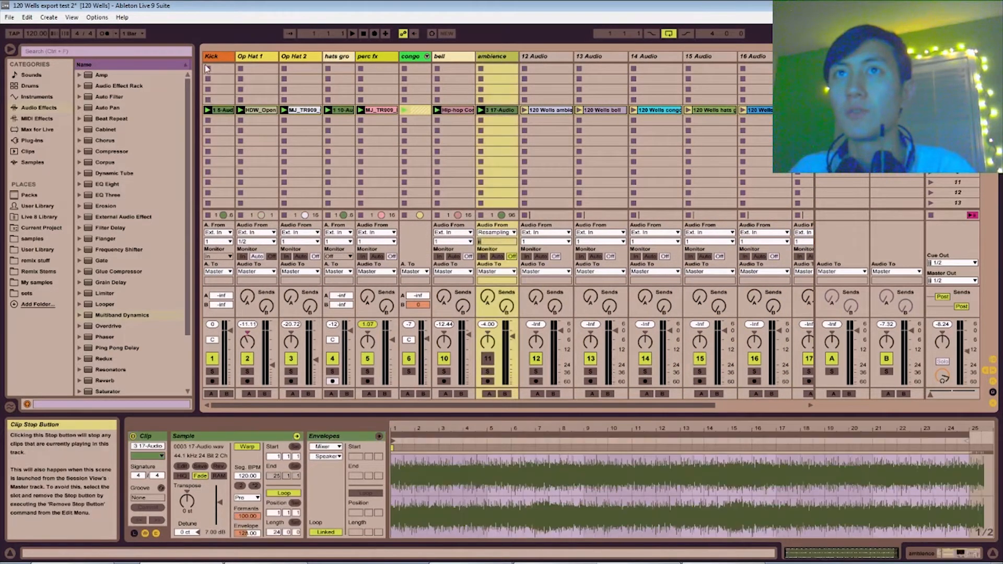
pyautogui.moveTo(205, 65); pyautogui.dragTo(497, 204)
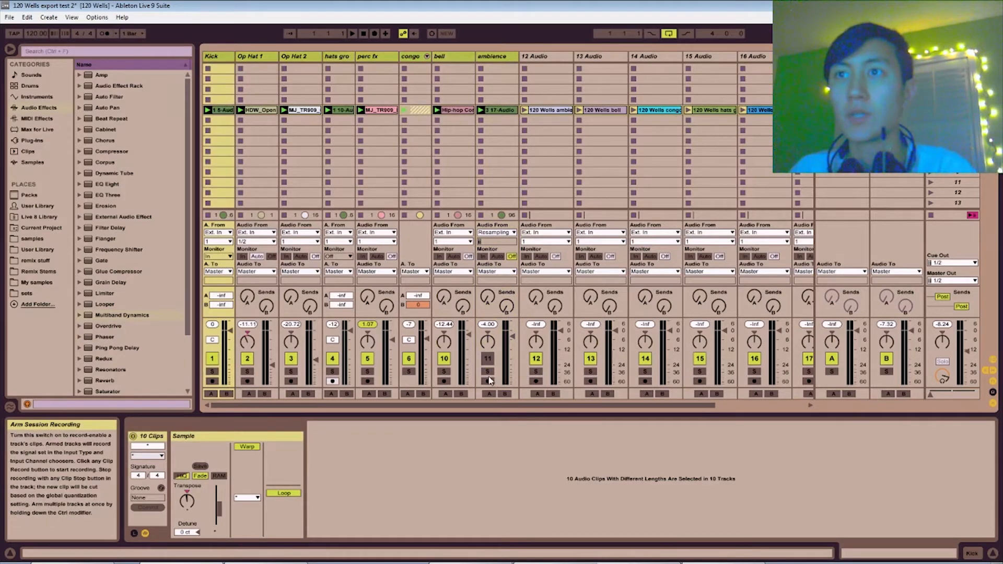
pyautogui.click(488, 360)
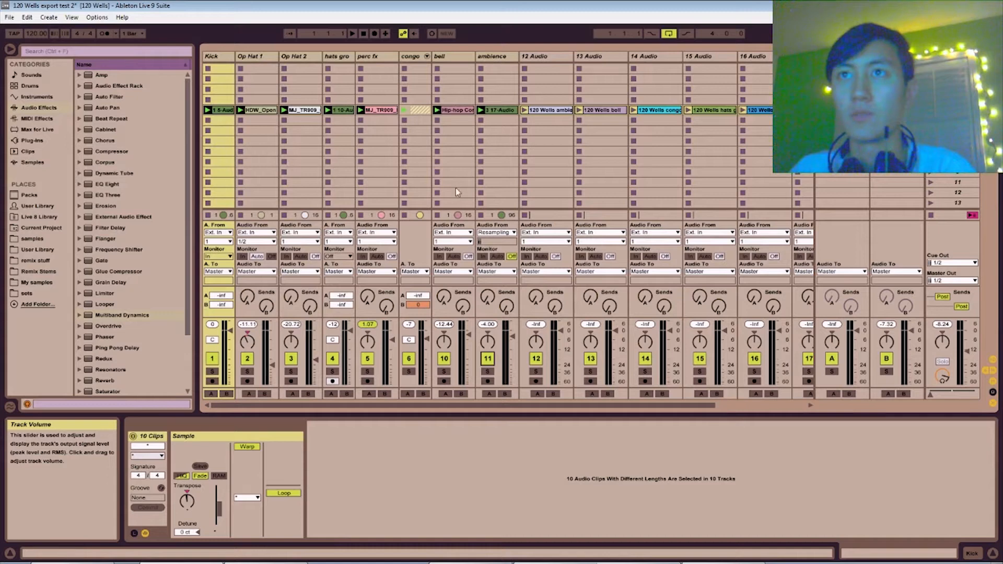
# Unfold the congo group to examine its tracks, fold it again, and inspect the bell, ambience and imported ambience stem.
pyautogui.click(415, 172)
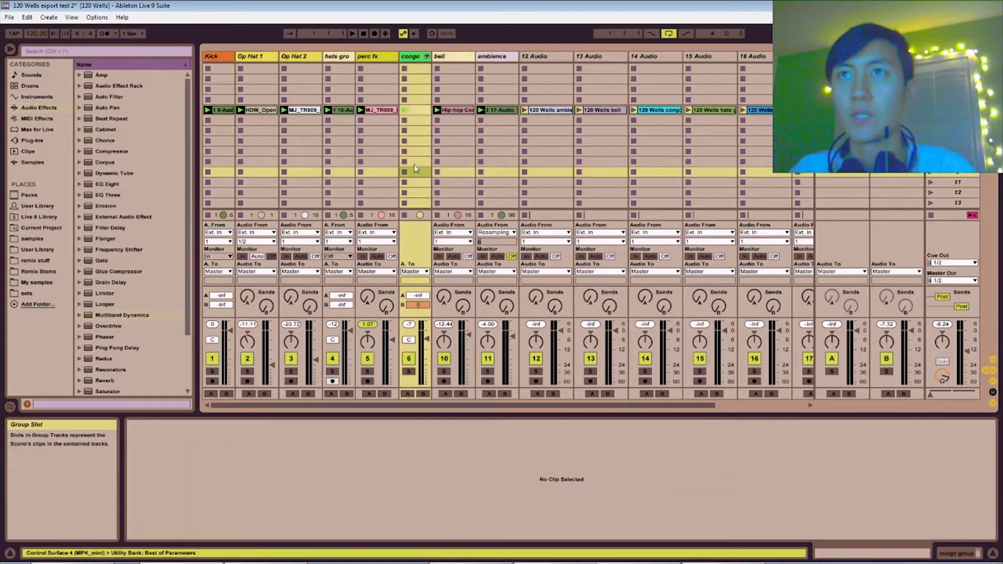
pyautogui.click(426, 56)
pyautogui.click(452, 61)
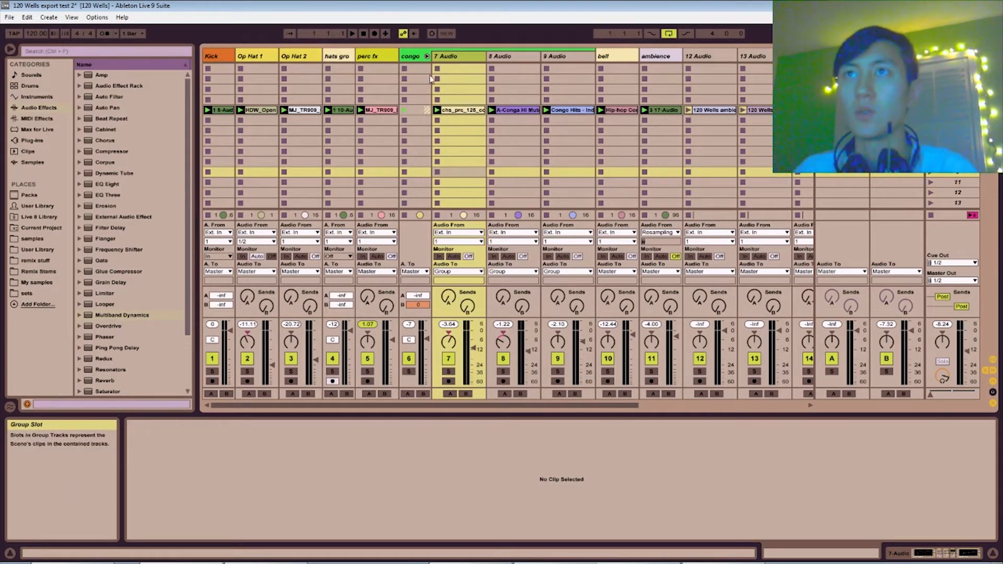
pyautogui.click(429, 57)
pyautogui.click(455, 57)
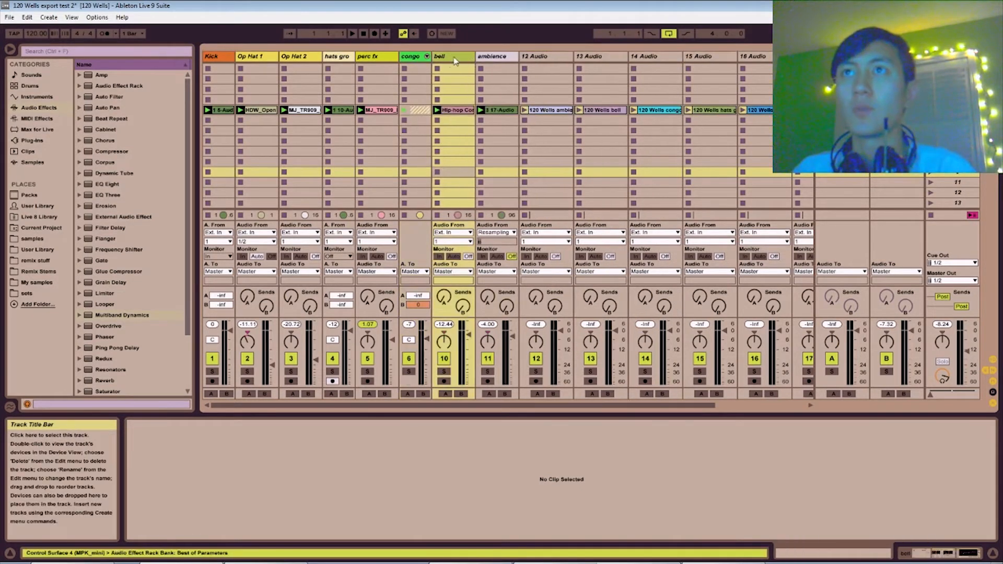
pyautogui.click(502, 59)
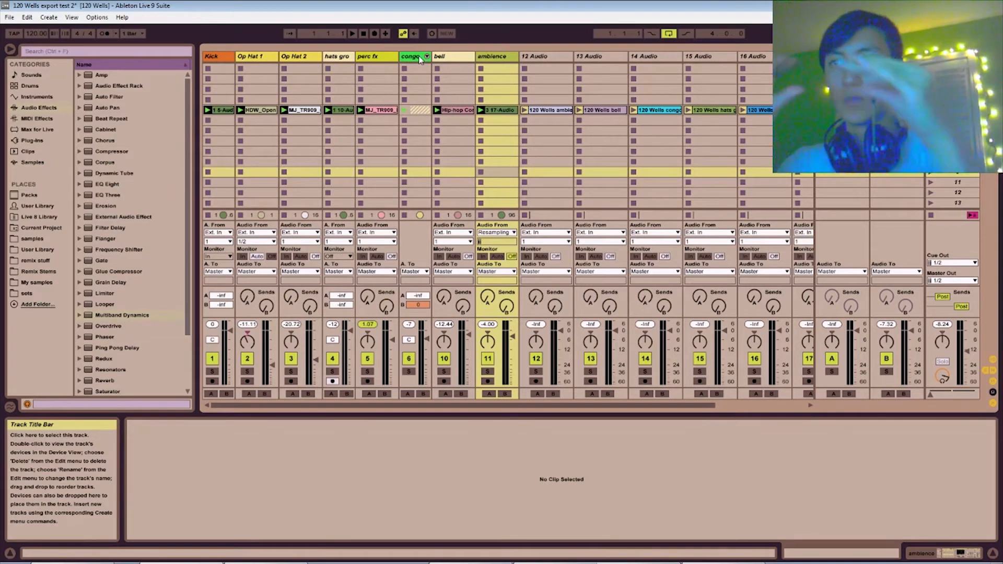
pyautogui.click(562, 112)
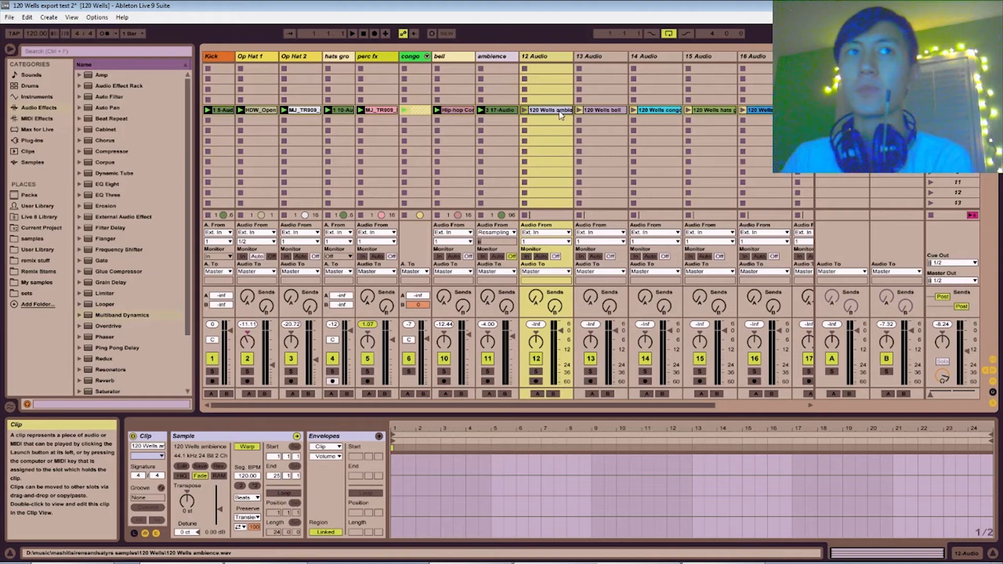
# Import the 125 No Circuits Clap FX sample into an empty slot of the 14 Audio track.
pyautogui.moveTo(0, 41); pyautogui.dragTo(431, 206)
pyautogui.doubleClick(429, 211)
pyautogui.moveTo(347, 256); pyautogui.dragTo(656, 151)
pyautogui.moveTo(661, 205); pyautogui.dragTo(107, 149)
pyautogui.click(109, 152)
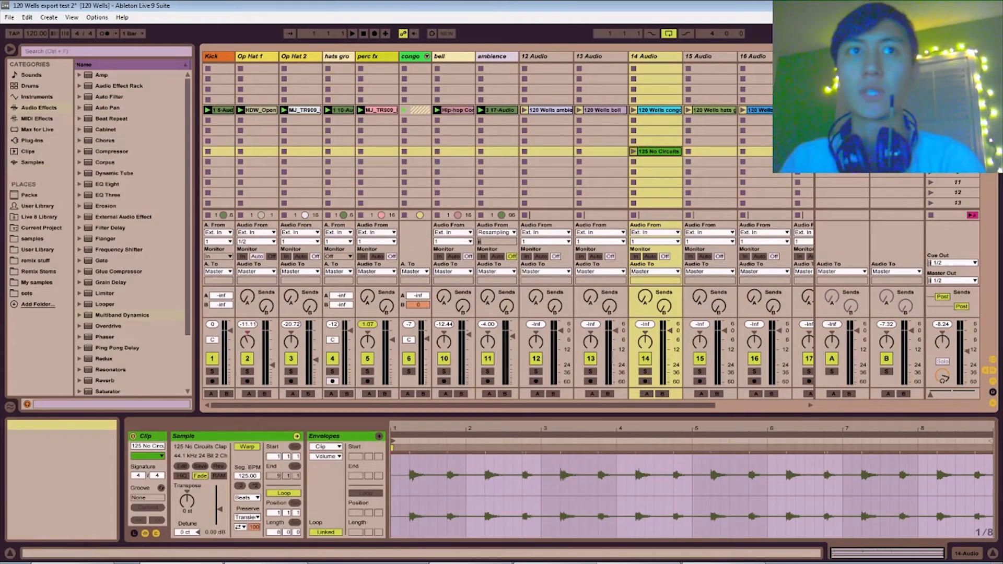
pyautogui.hotkey('alt', 'Tab')
pyautogui.hotkey('alt', 'Tab')
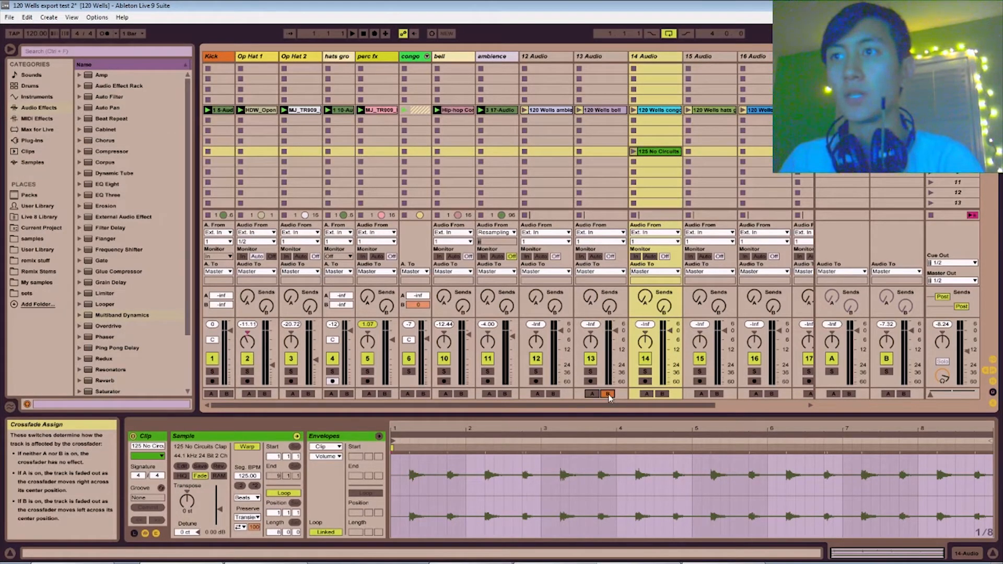
# Assign the imported stem tracks 12 through 19 to side B of the crossfader.
pyautogui.click(554, 394)
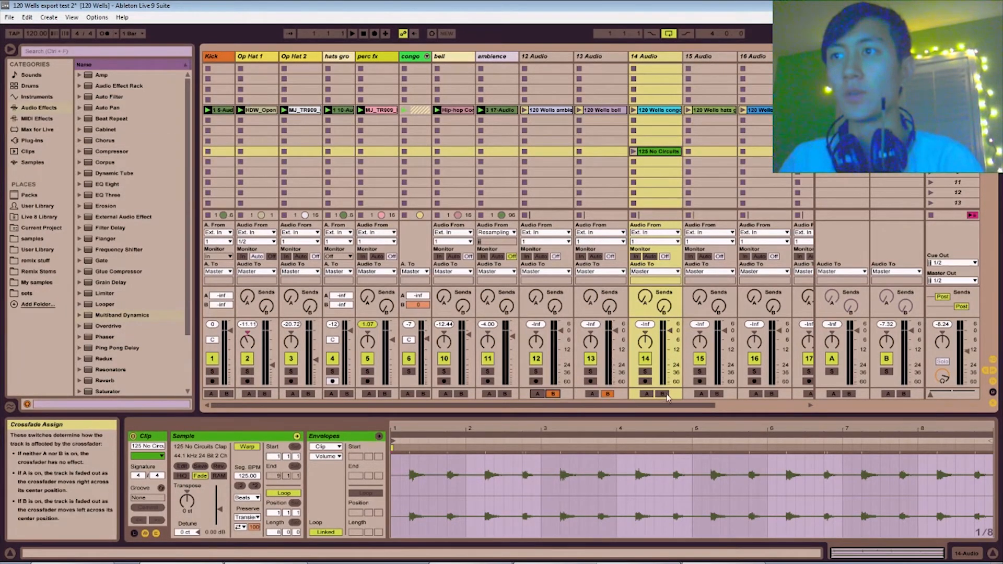
pyautogui.click(663, 394)
pyautogui.moveTo(692, 405); pyautogui.dragTo(794, 408)
pyautogui.click(686, 396)
pyautogui.click(735, 396)
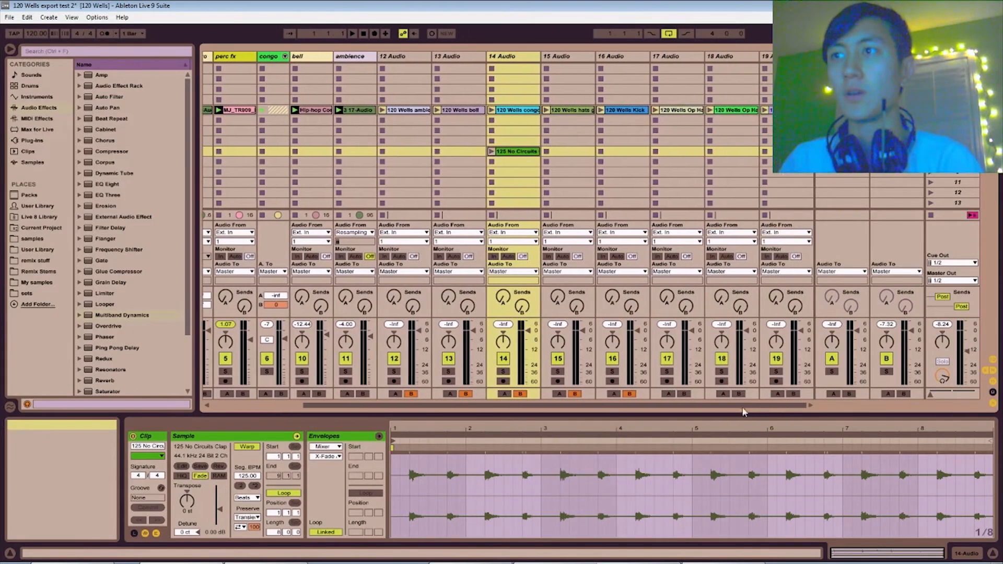
pyautogui.click(684, 394)
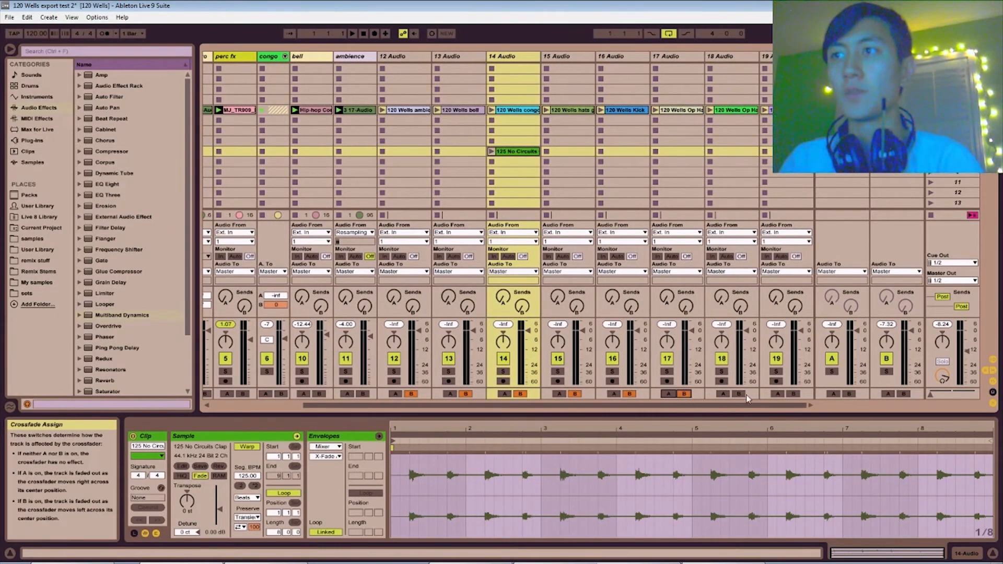
pyautogui.click(739, 395)
pyautogui.click(793, 395)
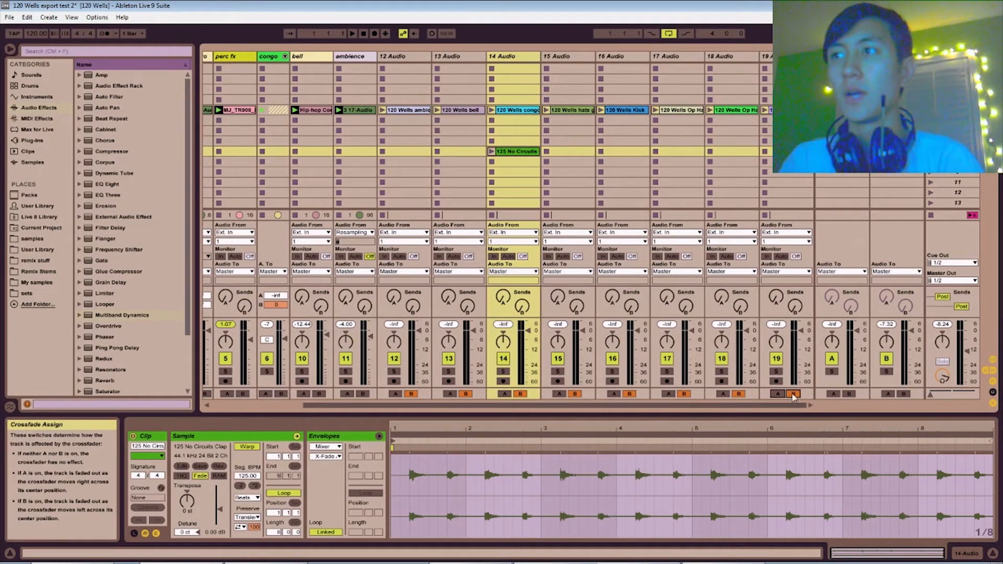
# Assign the original tracks, from Kick through ambience and including the congo group, to side A of the crossfader.
pyautogui.moveTo(771, 407); pyautogui.dragTo(501, 405)
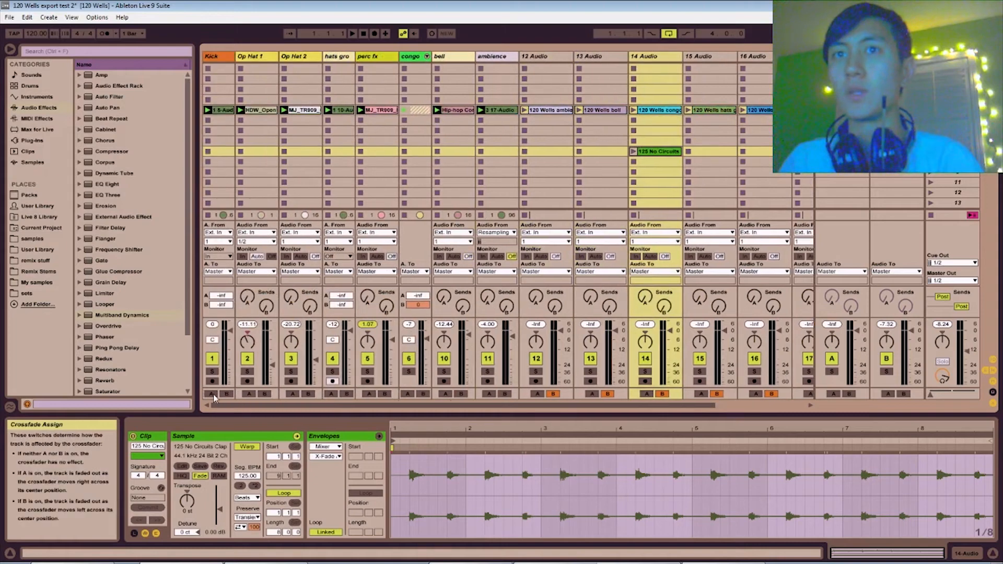
pyautogui.click(211, 394)
pyautogui.click(249, 394)
pyautogui.click(293, 394)
pyautogui.click(331, 394)
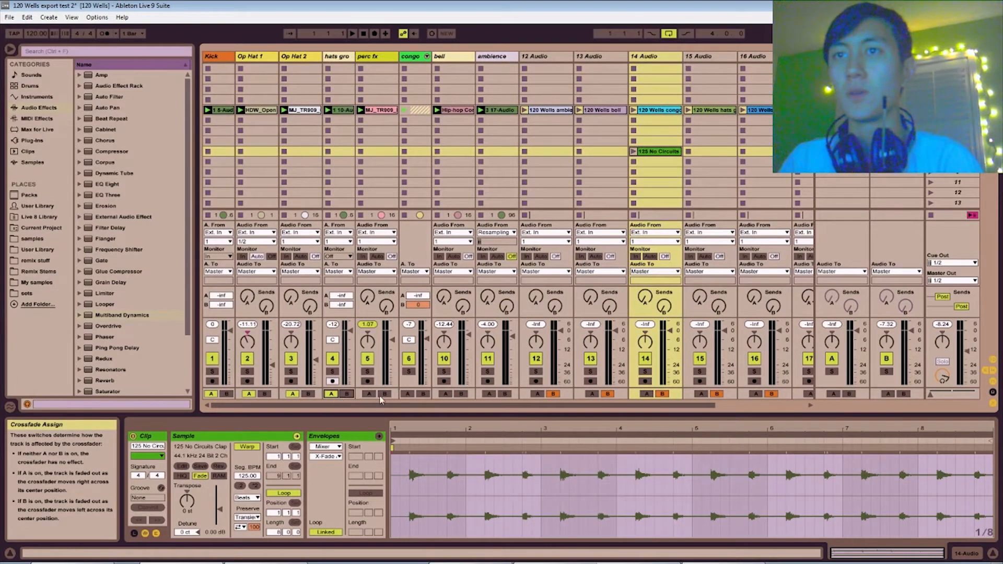
pyautogui.click(369, 394)
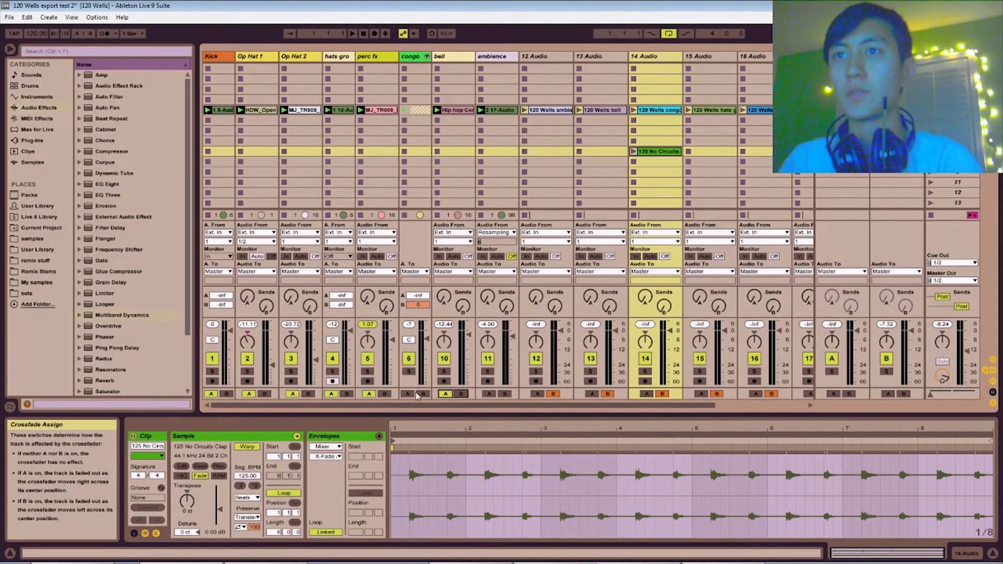
pyautogui.click(408, 394)
pyautogui.click(490, 394)
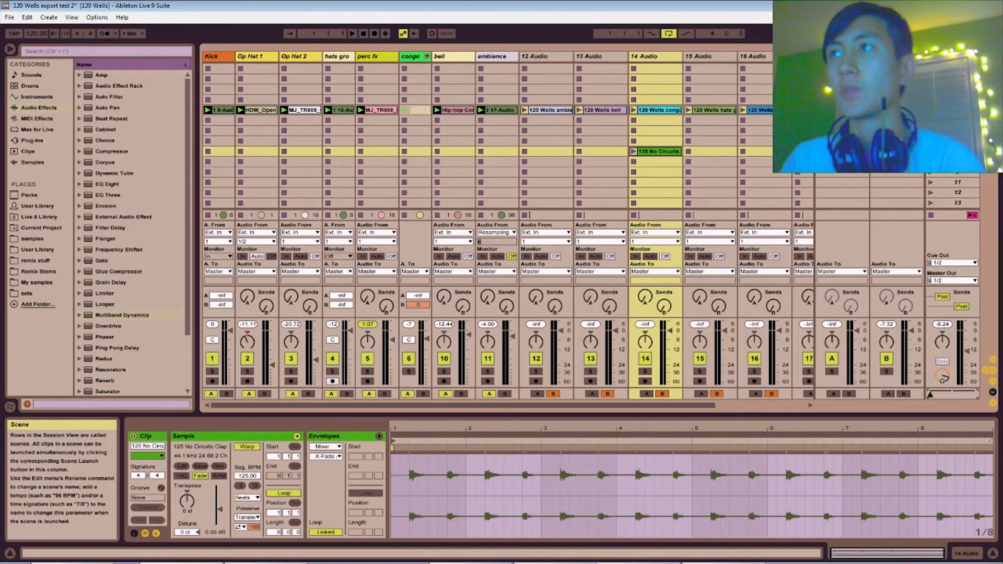
# Launch the scene containing the original clips and the 120 Wells stems, and raise the master volume.
pyautogui.click(931, 110)
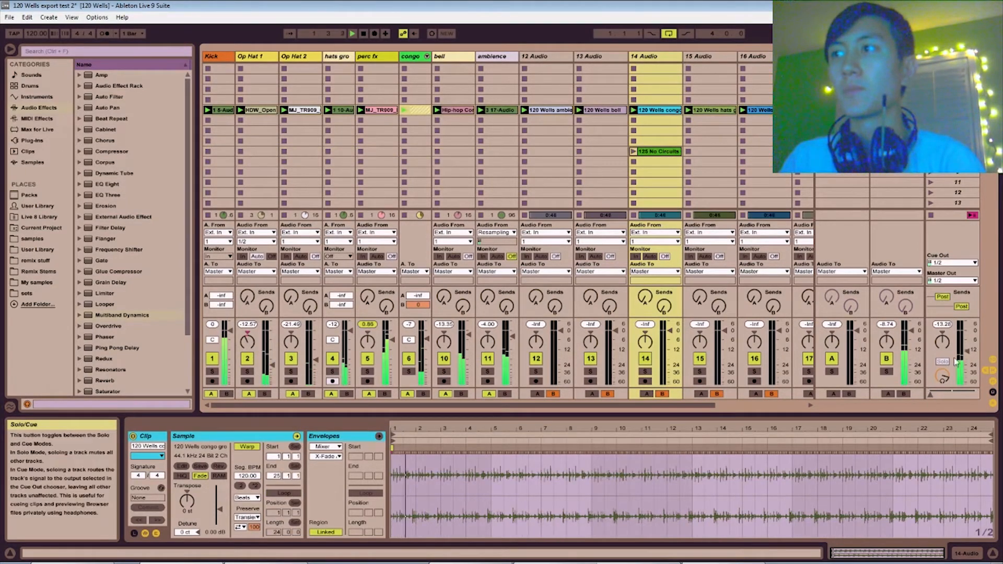
pyautogui.moveTo(967, 351); pyautogui.dragTo(967, 332)
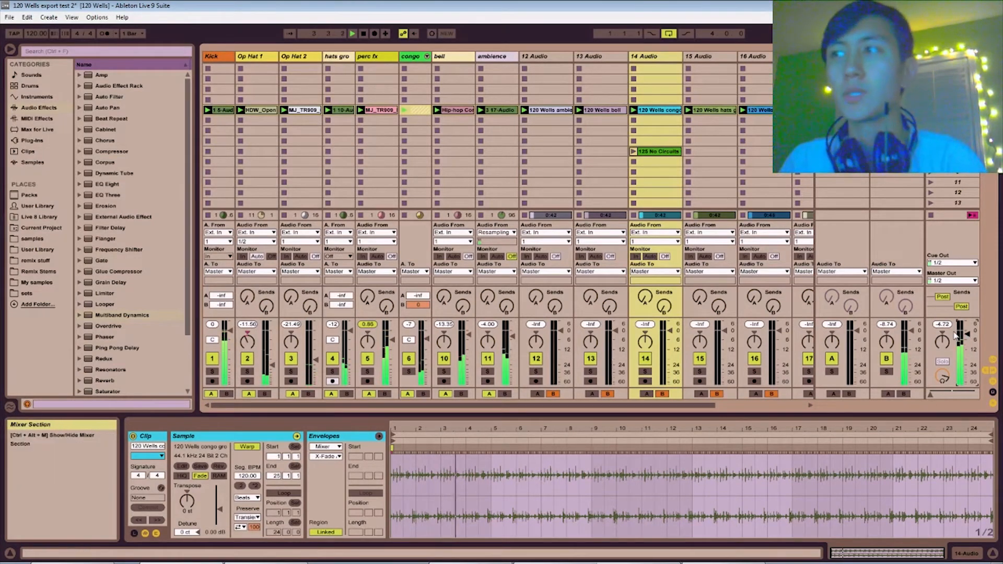
# Compare the originals with the stems during playback by moving the crossfader from 50A to 50B and back to 50A.
pyautogui.click(932, 395)
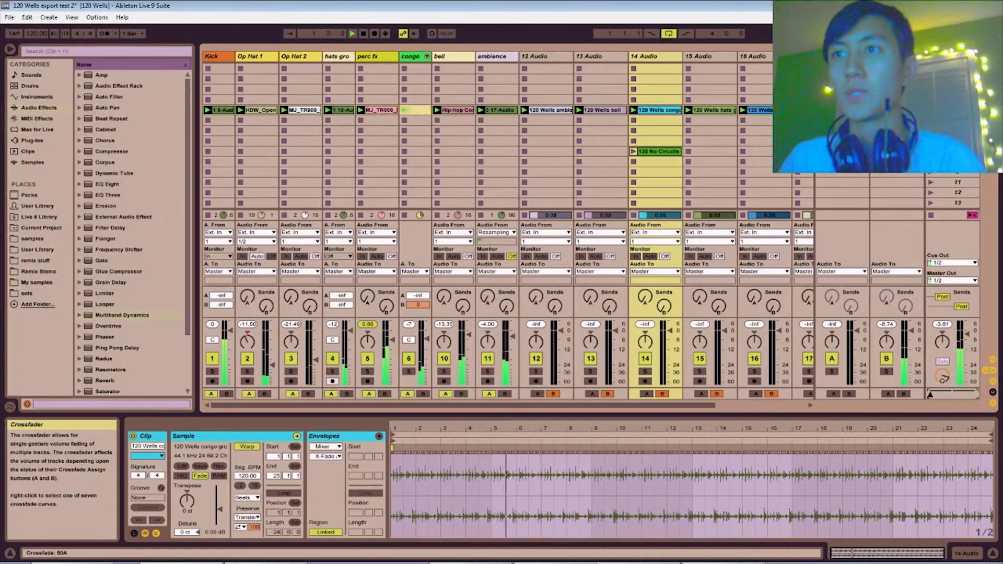
pyautogui.moveTo(931, 394); pyautogui.dragTo(975, 395)
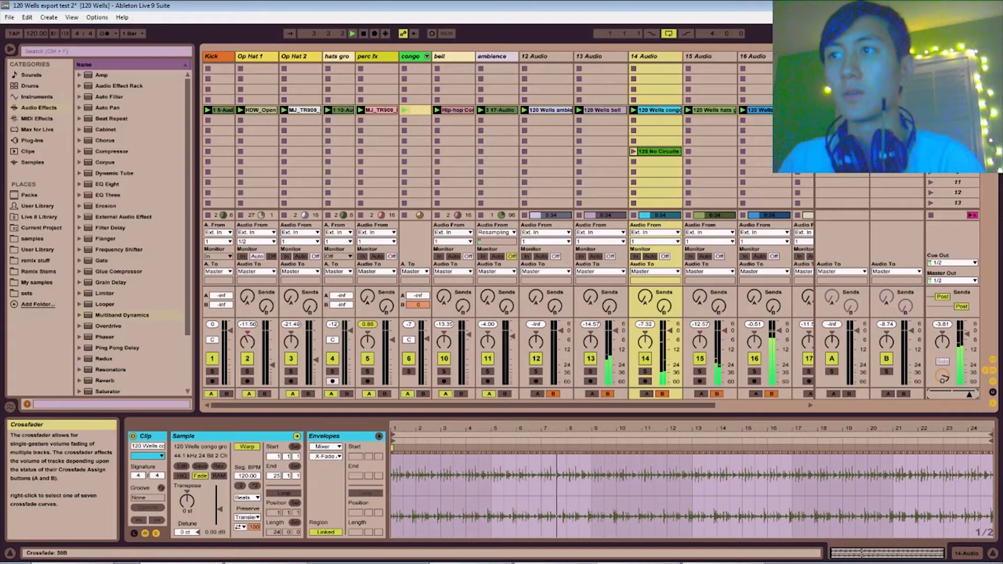
pyautogui.moveTo(976, 394); pyautogui.dragTo(931, 394)
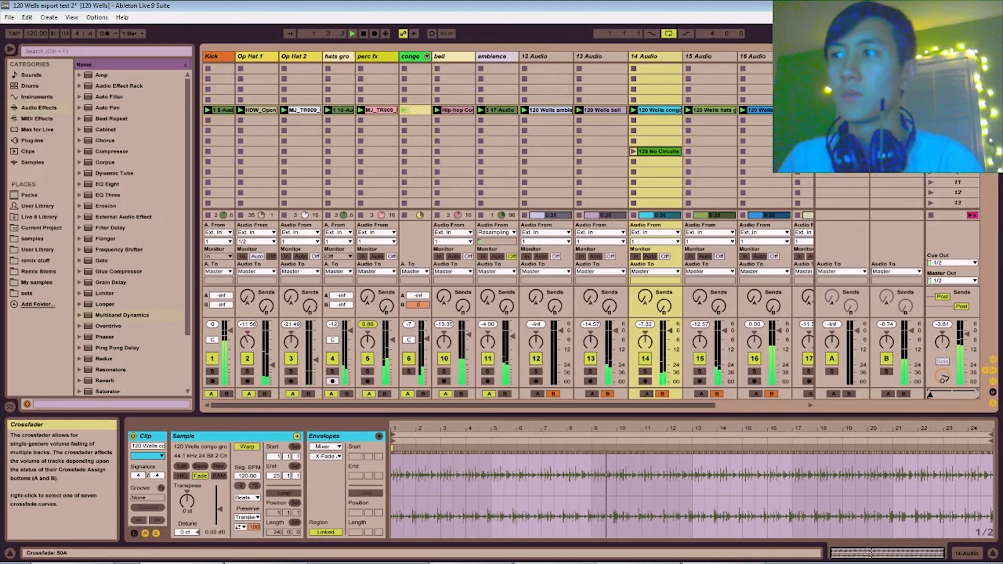
pyautogui.moveTo(931, 395); pyautogui.dragTo(930, 394)
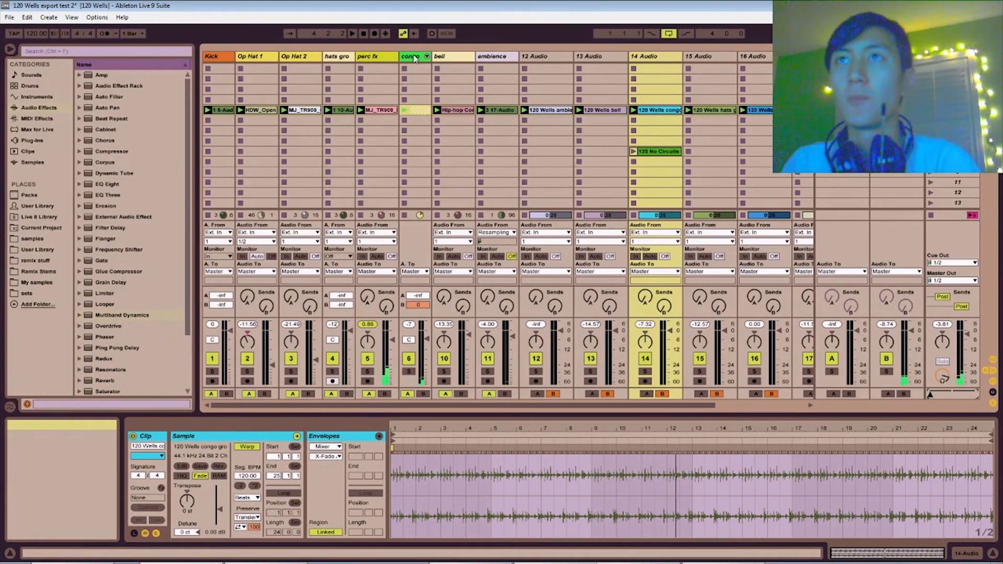
pyautogui.click(533, 58)
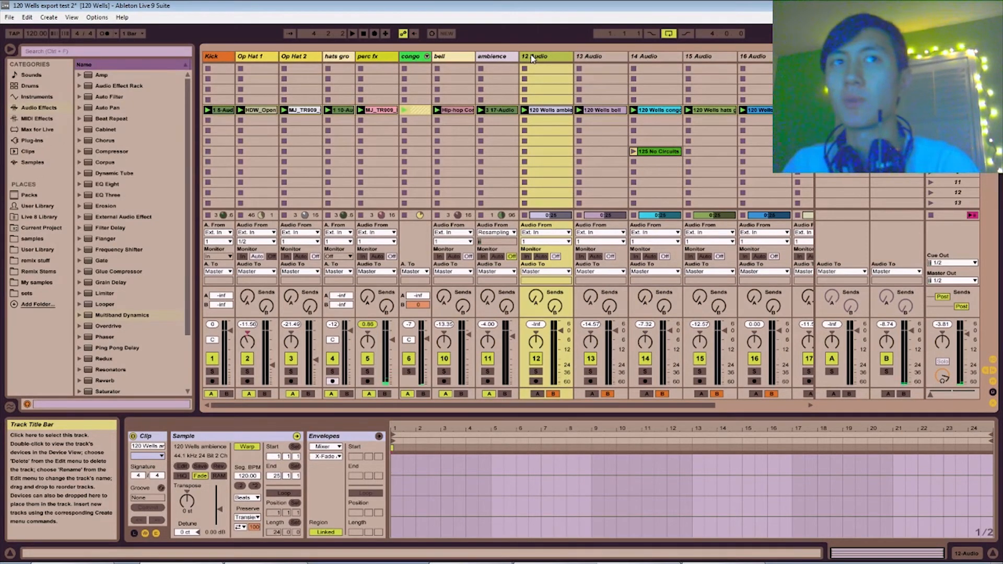
pyautogui.click(543, 78)
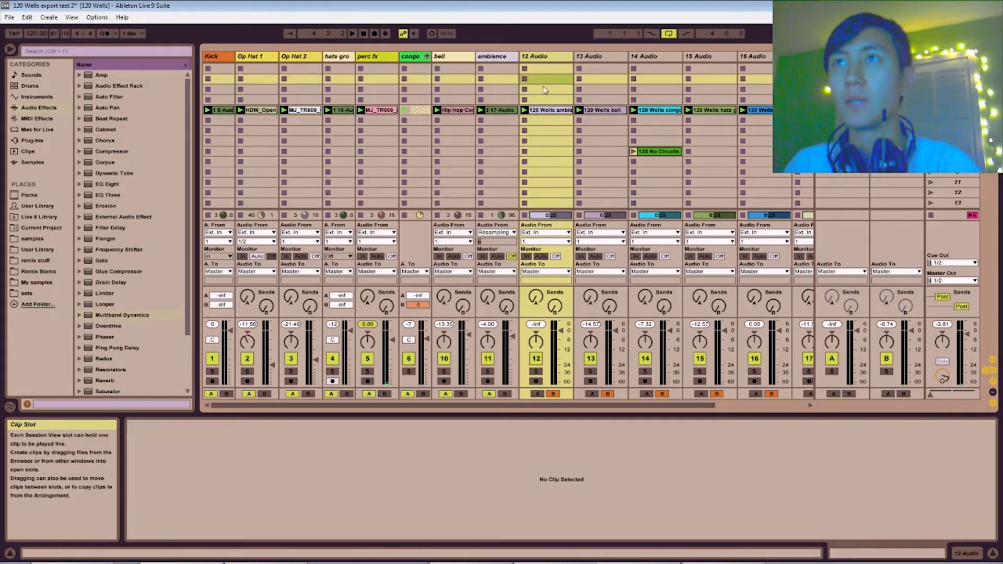
pyautogui.click(542, 123)
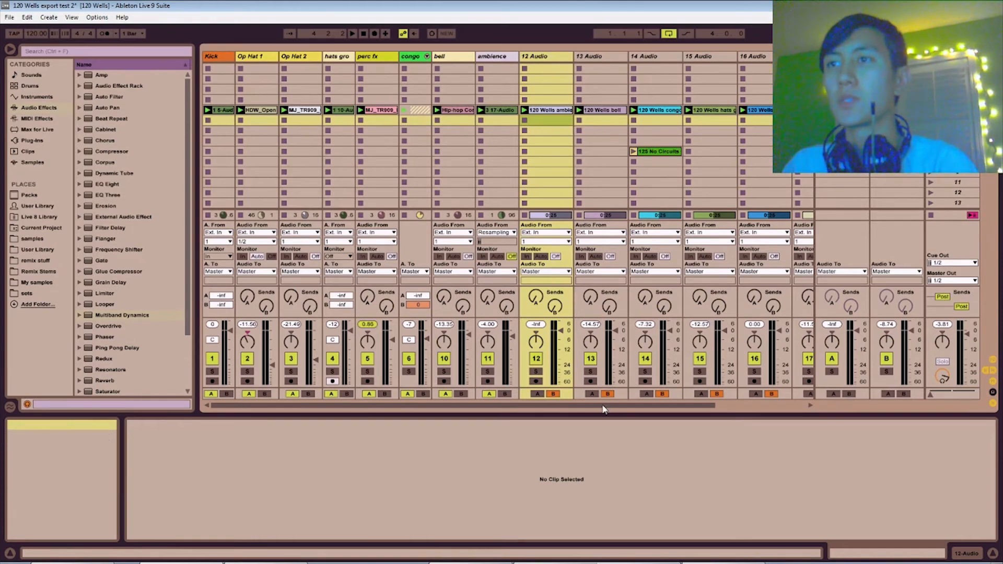
pyautogui.moveTo(606, 407); pyautogui.dragTo(710, 408)
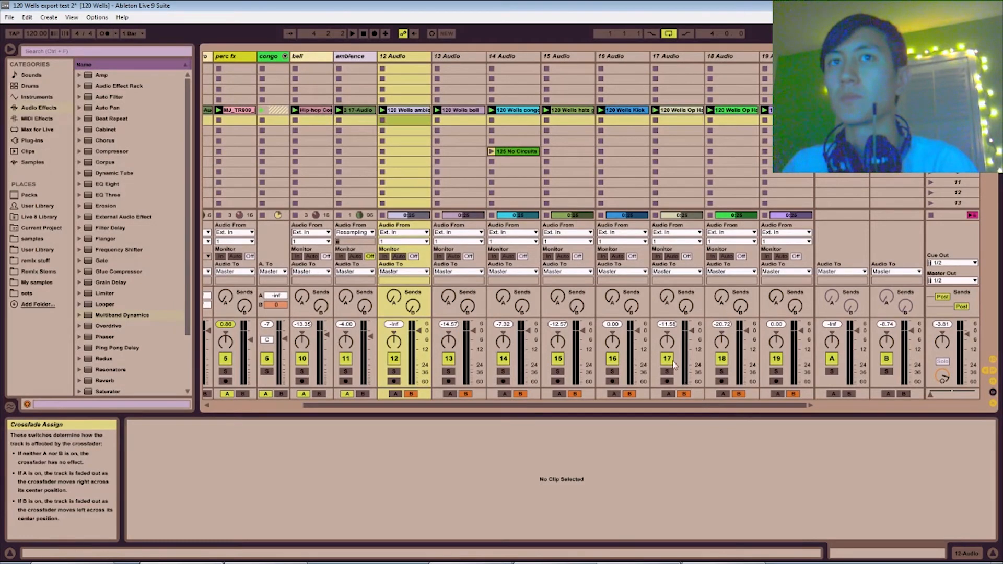
pyautogui.click(576, 172)
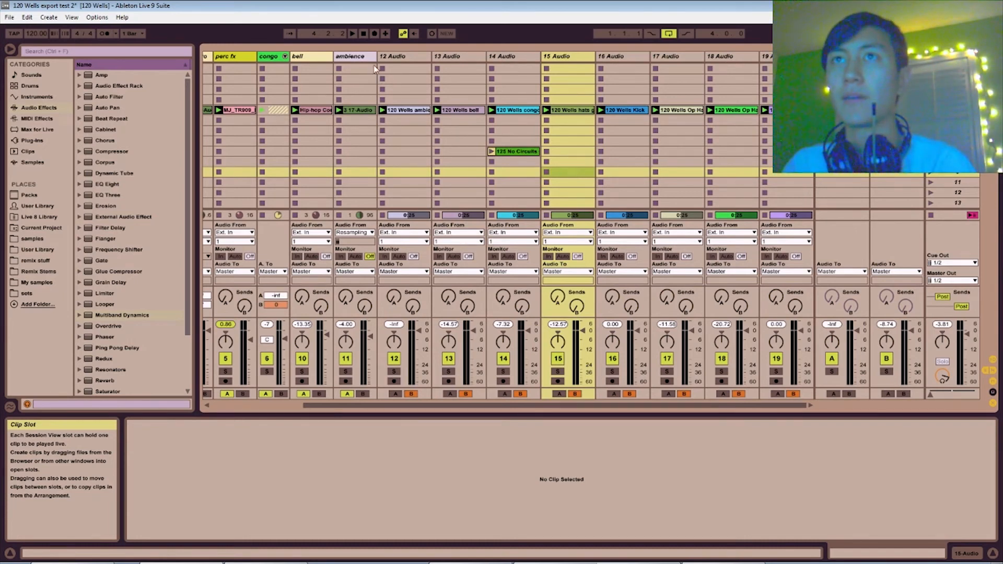
pyautogui.click(405, 172)
# Place the 125 No Circuits Clap clip on a new audio track after 14 Audio, one scene below the 120 Wells clips.
pyautogui.click(522, 151)
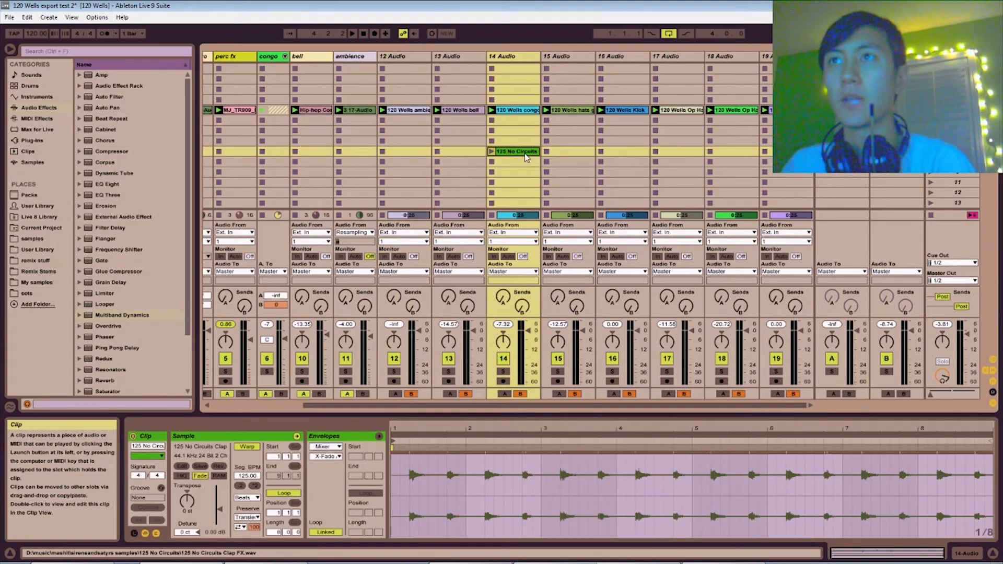
pyautogui.moveTo(522, 153); pyautogui.dragTo(570, 121)
pyautogui.hotkey('ctrl', 't')
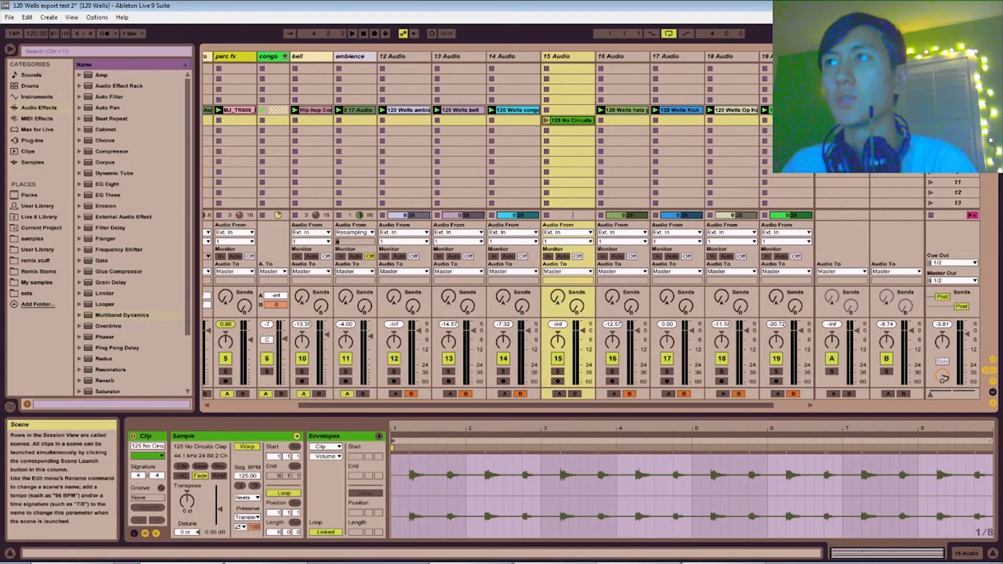
# Launch the 125 No Circuits Clap clip and raise its clip gain to about 4.6 dB.
pyautogui.click(546, 121)
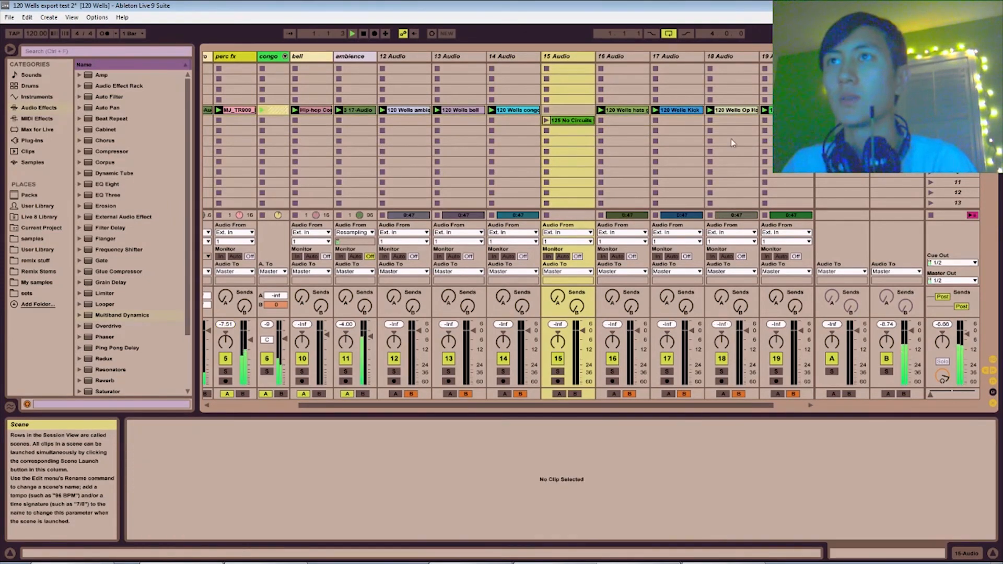
pyautogui.click(557, 120)
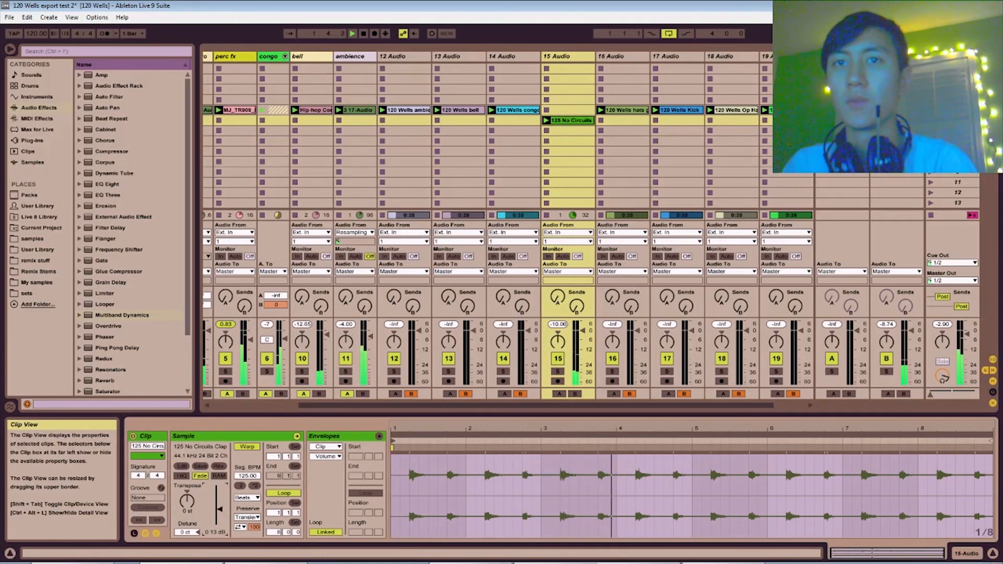
pyautogui.moveTo(220, 509); pyautogui.dragTo(219, 504)
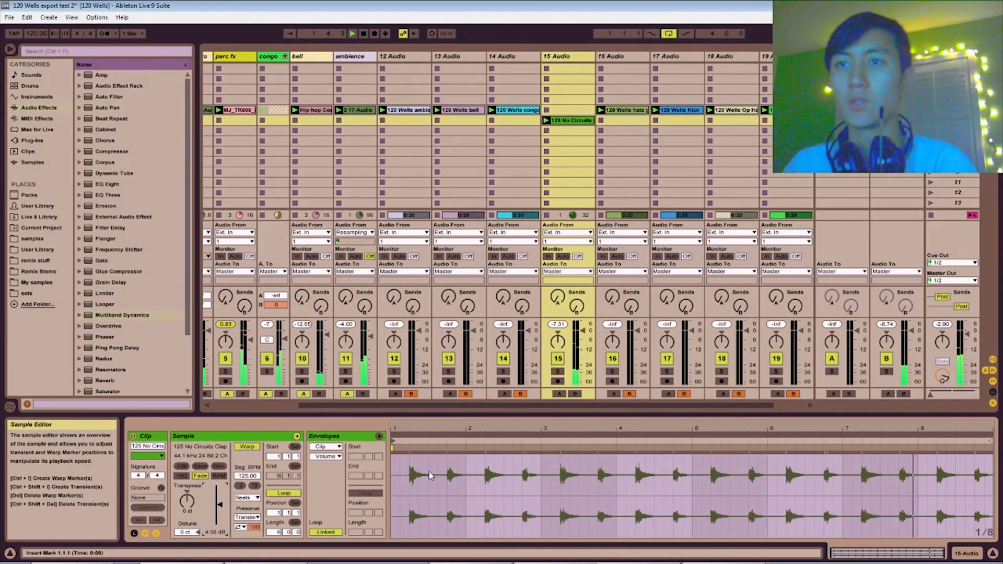
# Check the available warp modes for the 125 No Circuits Clap clip without changing the mode.
pyautogui.click(255, 498)
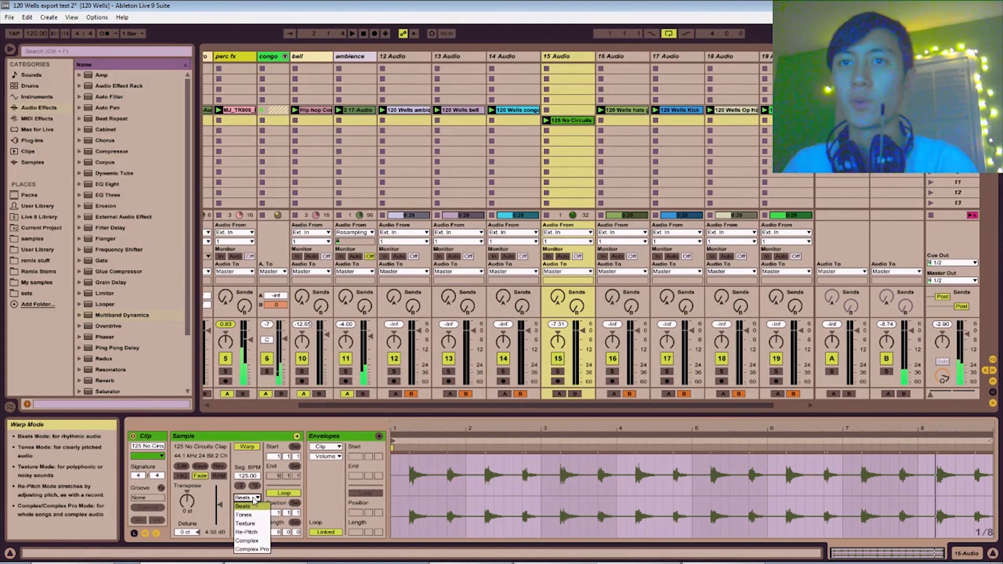
pyautogui.click(594, 160)
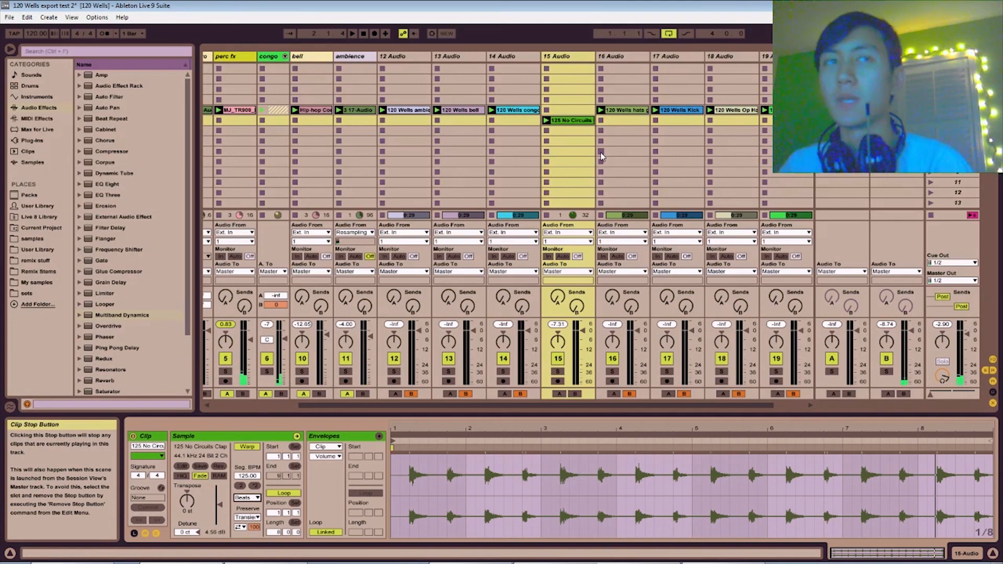
pyautogui.click(588, 161)
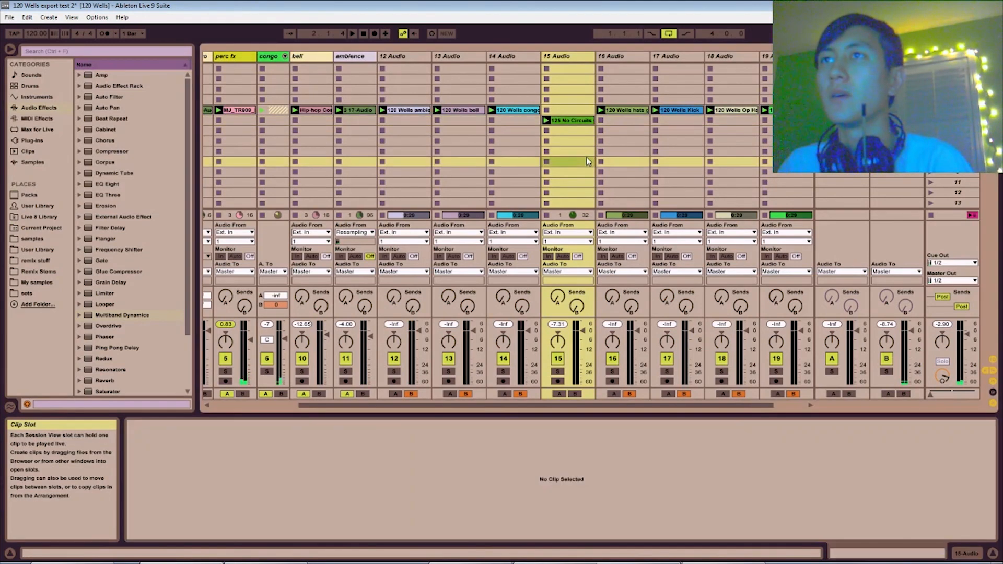